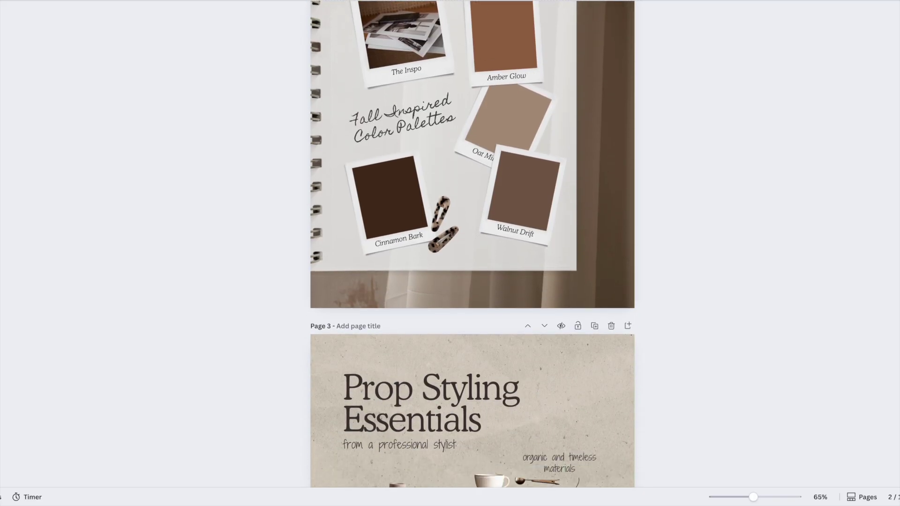
Find the Fall Sticker Pack on Haute Stock and bring up its download options for the Canva template
scroll(472, 243, down, 6)
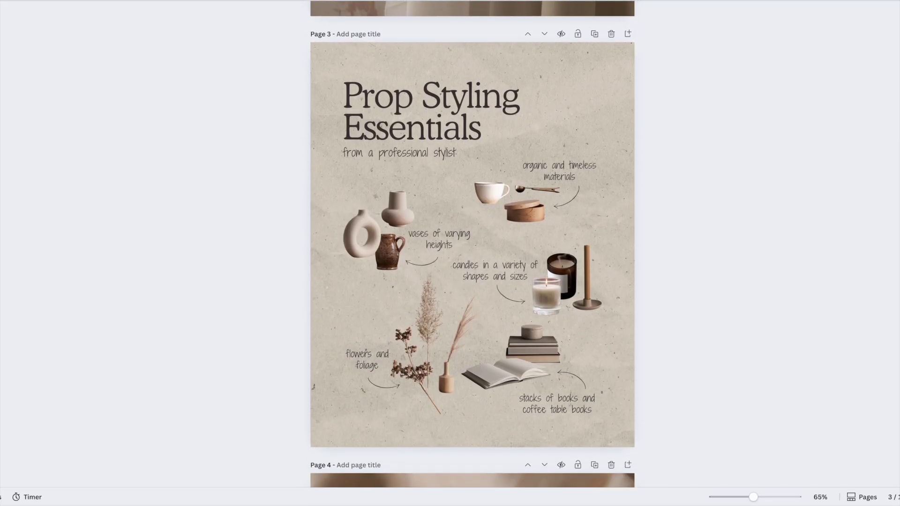
scroll(472, 244, down, 4)
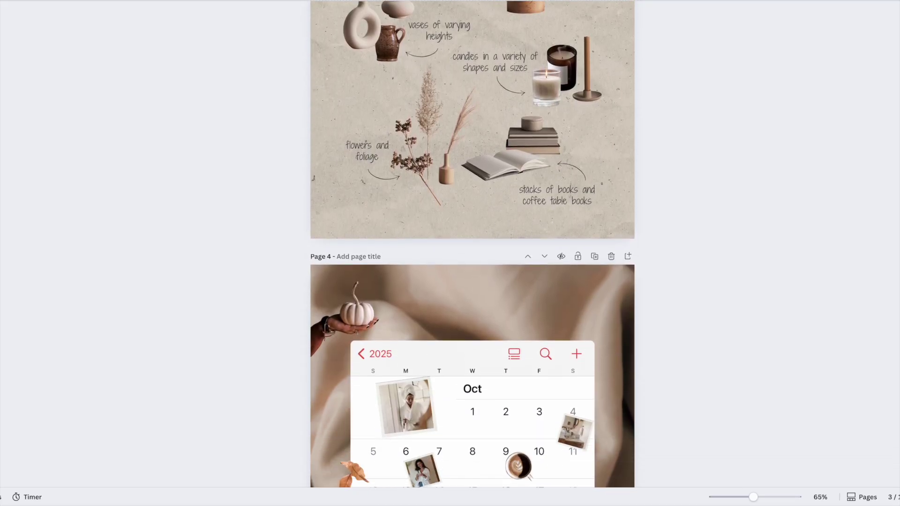
scroll(473, 244, down, 5)
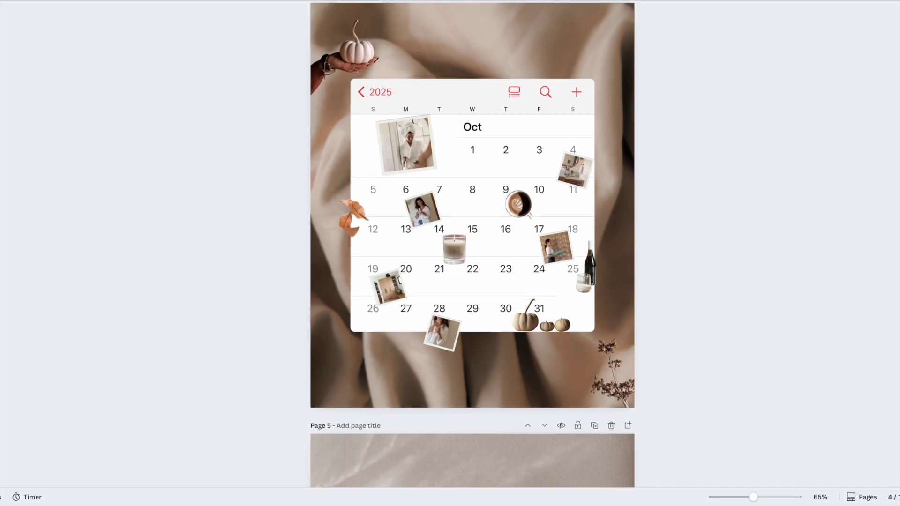
scroll(472, 244, down, 4)
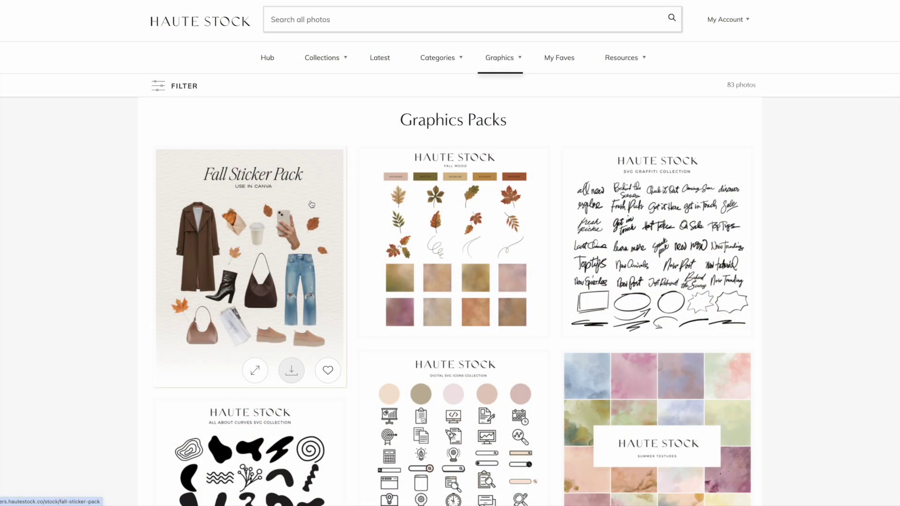
click(312, 205)
click(590, 309)
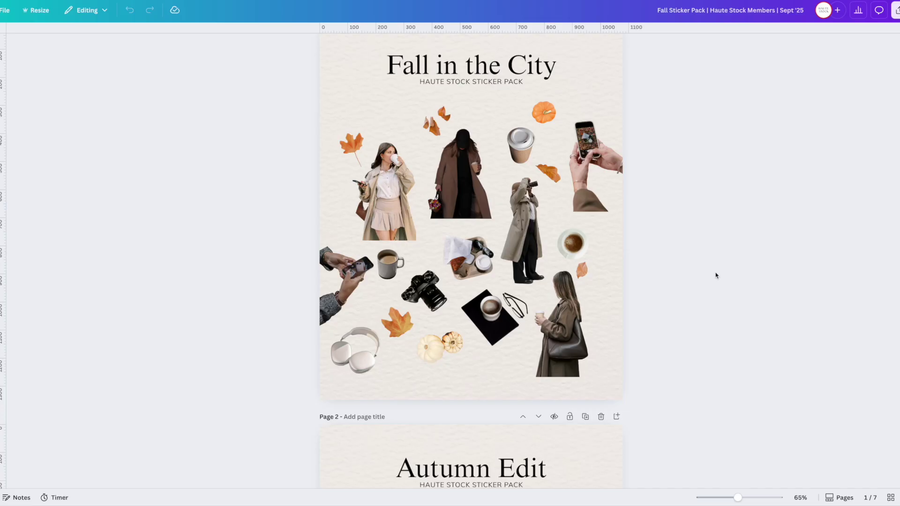
scroll(716, 276, down, 10)
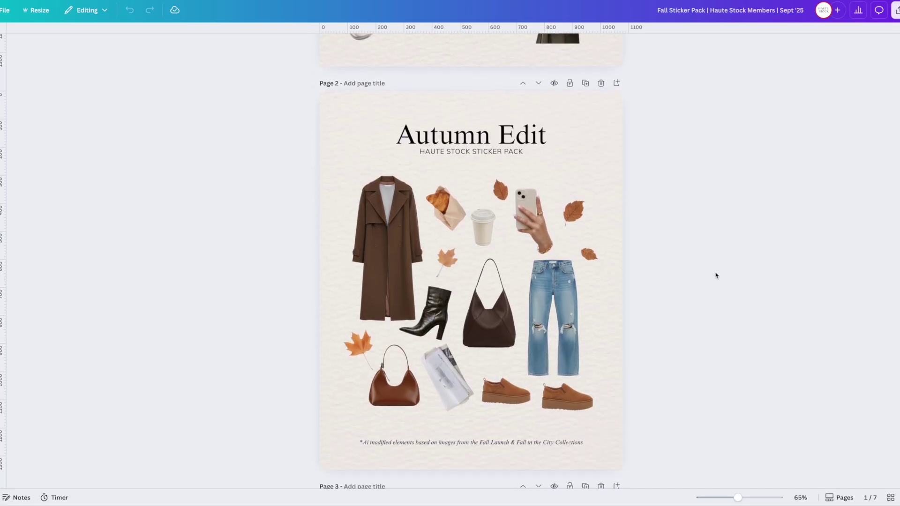
Switch to the Copy of Autumn Social Templates and scroll to page 6, My Tips for Cozier Homes
scroll(716, 275, down, 12)
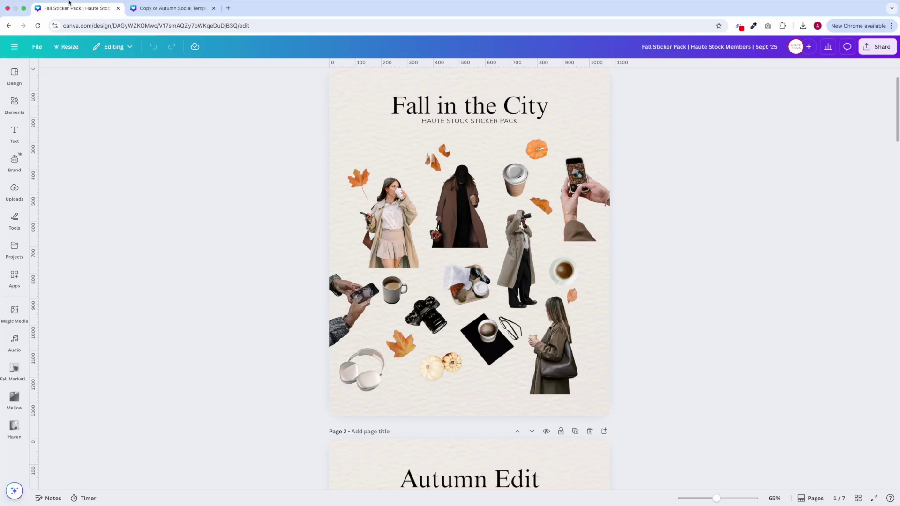
click(173, 9)
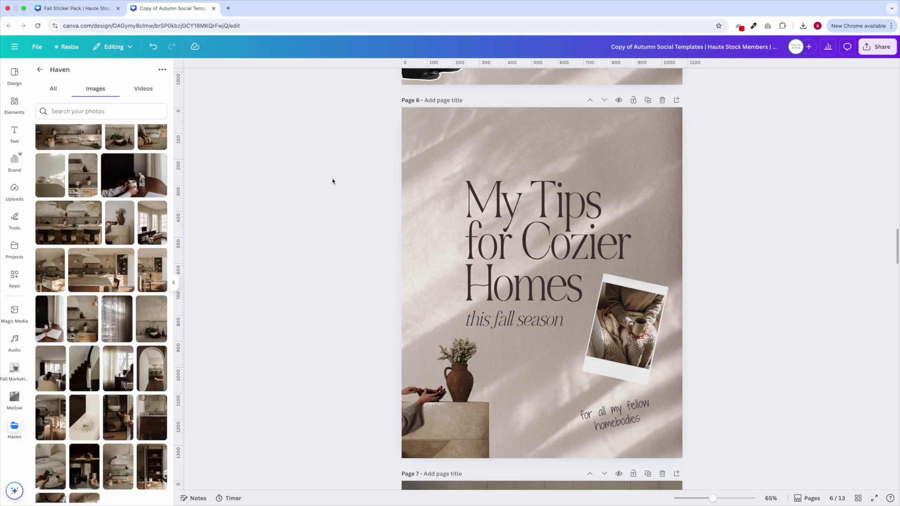
scroll(334, 184, up, 8)
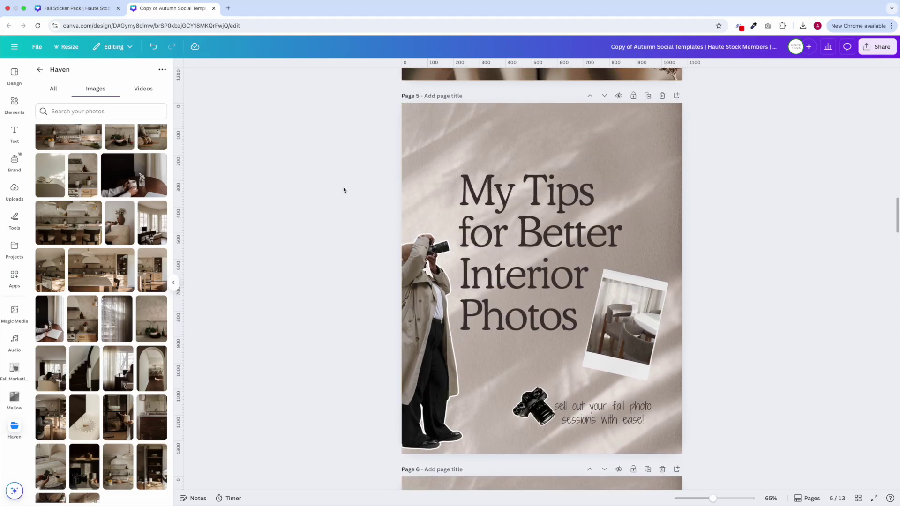
scroll(417, 210, down, 4)
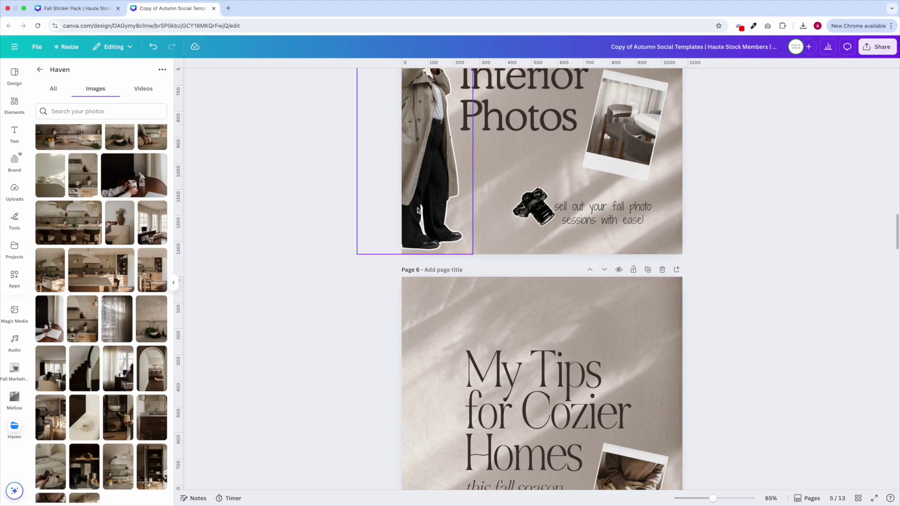
scroll(418, 211, down, 3)
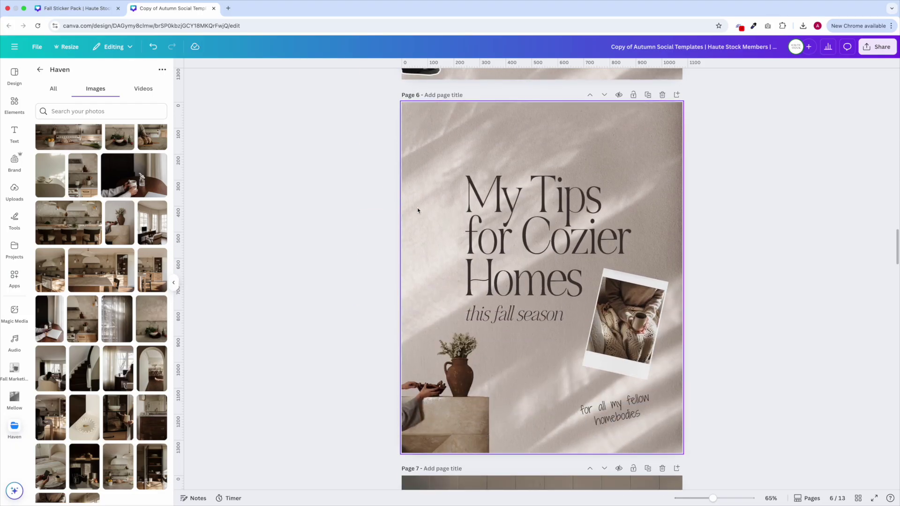
Copy the autumn leaves, then the candle, dried branch and candlestick stickers onto the Cozier Homes page
key(ctrl+shift+Tab)
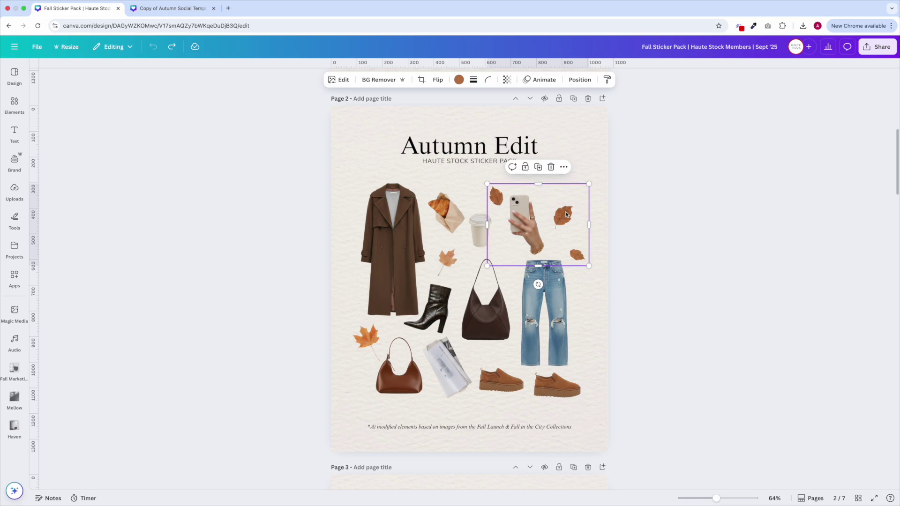
click(169, 8)
key(ctrl+v)
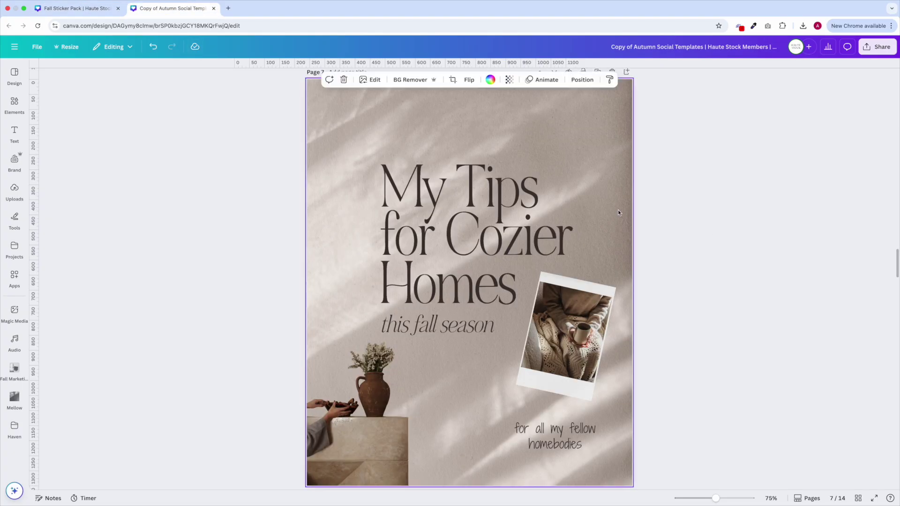
key(ctrl+shift+Tab)
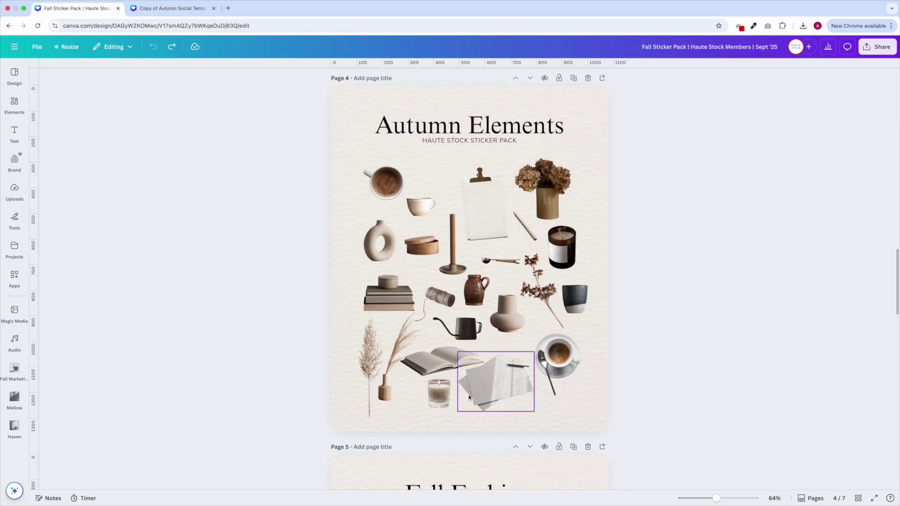
click(434, 394)
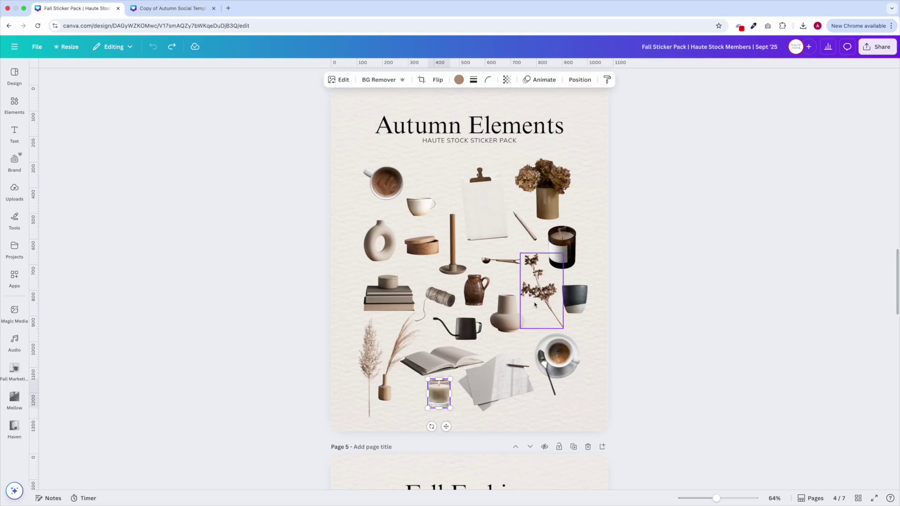
shift+click(543, 302)
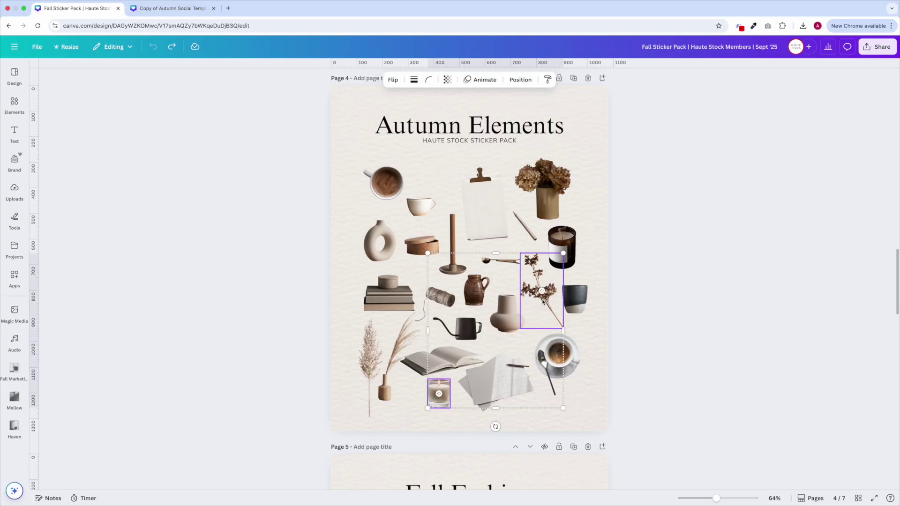
shift+click(453, 237)
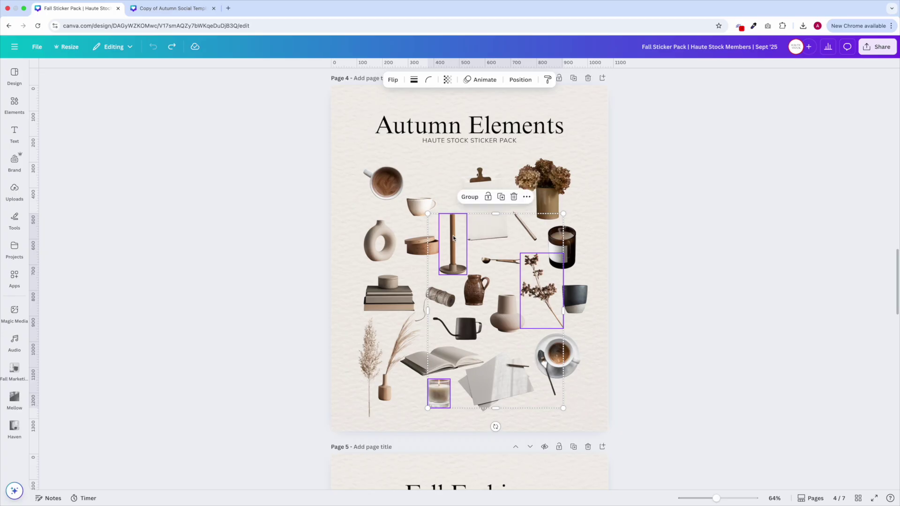
key(super+c)
key(ctrl+Tab)
key(super+v)
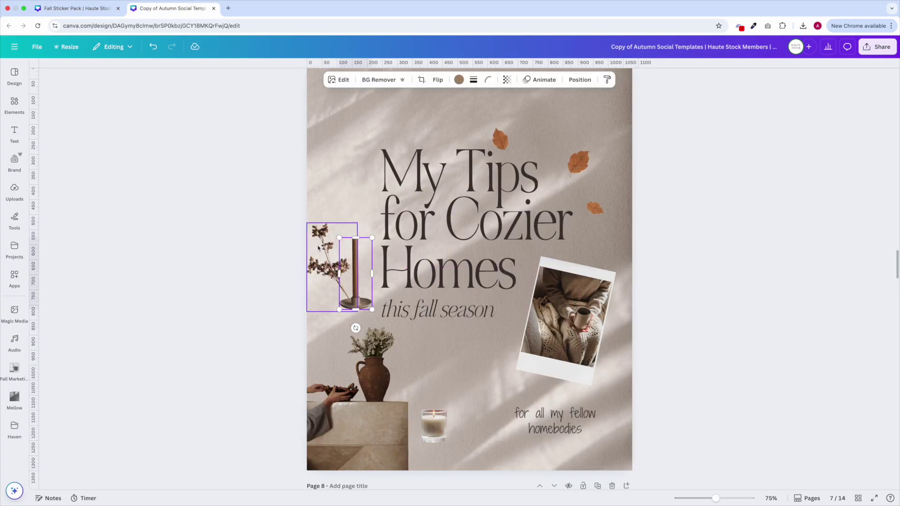
Shrink the branch-and-candlestick group beside 'Homes' and place the candle by the homebodies caption
drag(310, 223, 325, 248)
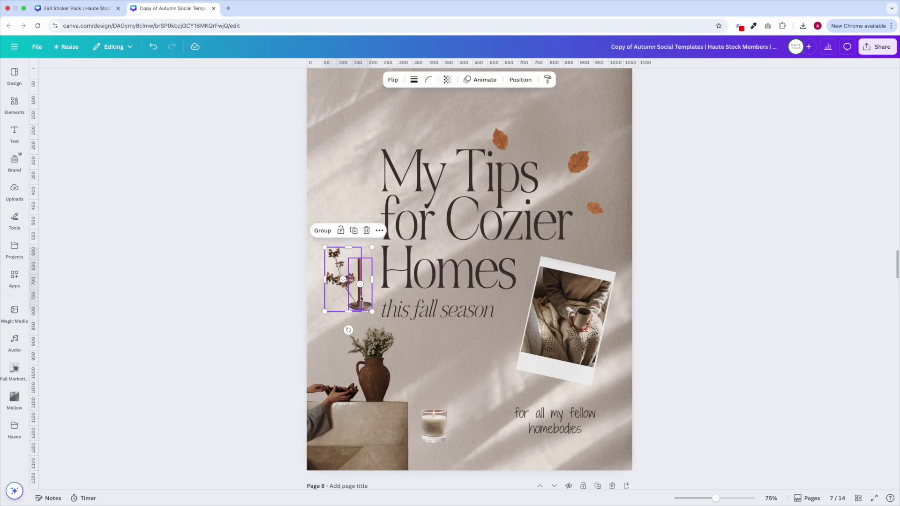
drag(361, 299, 361, 274)
click(434, 424)
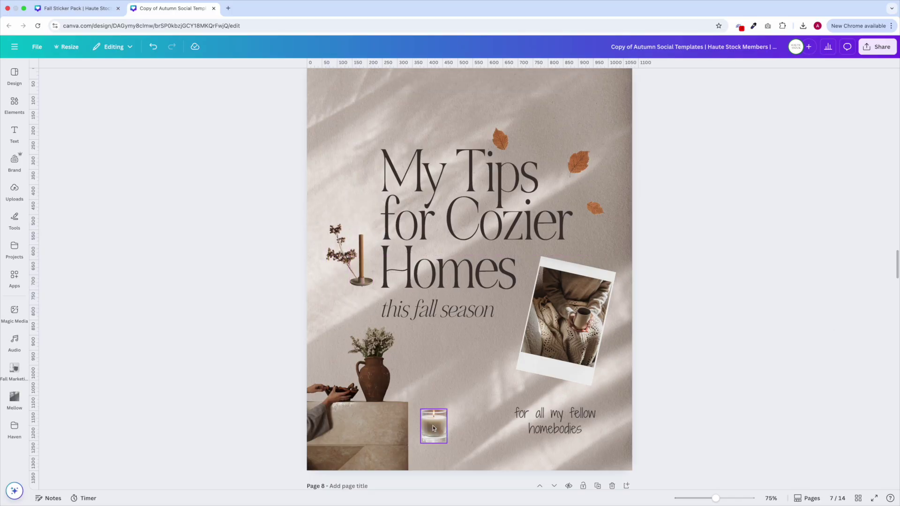
drag(434, 424, 496, 417)
Review the autumn leaves' position, trying and undoing a 9° tilt, then check the candle
click(573, 170)
click(579, 81)
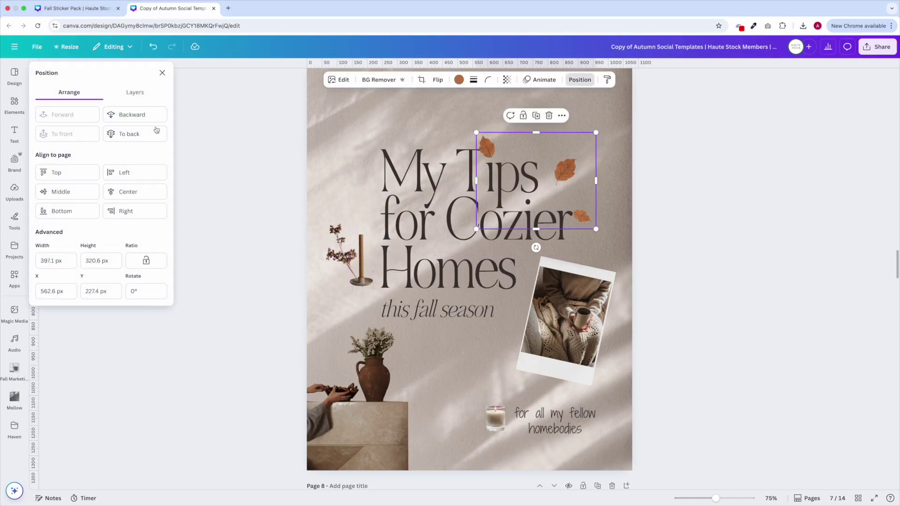
click(743, 225)
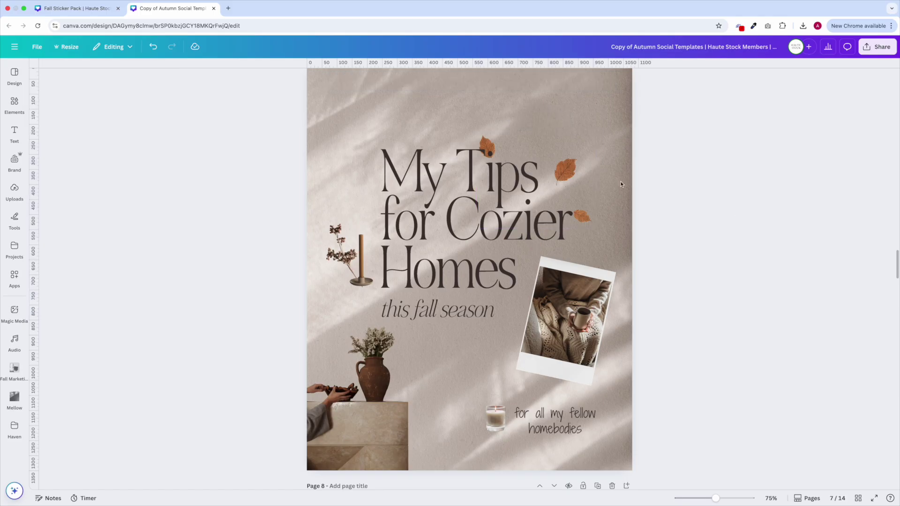
click(565, 173)
drag(536, 247, 518, 256)
key(super+z)
click(709, 253)
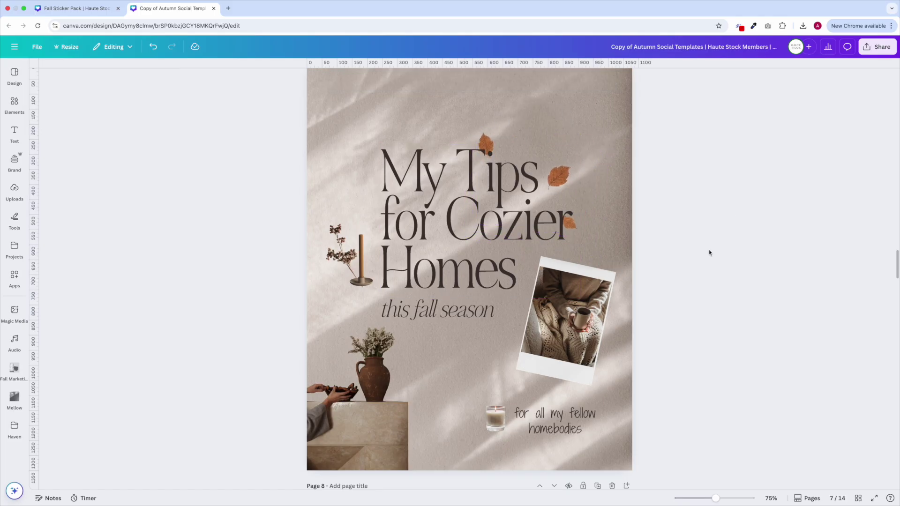
scroll(497, 412, down, 1)
click(497, 415)
click(703, 382)
scroll(704, 382, up, 1)
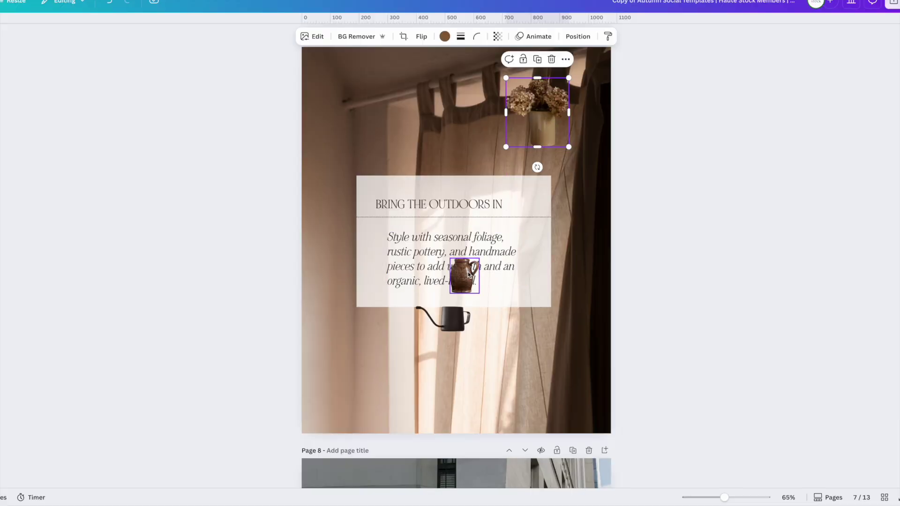
Move the jug beside the curtain and shrink the watering can in line with the heading
drag(468, 274, 579, 168)
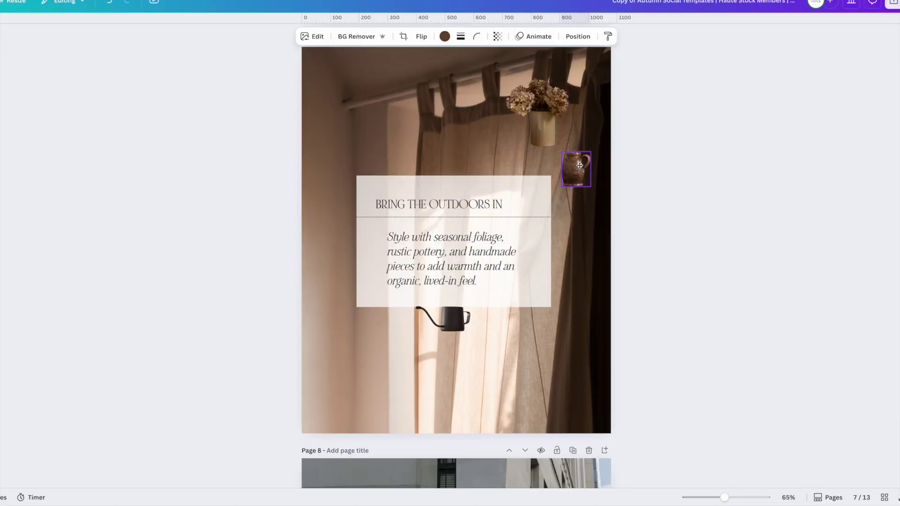
click(445, 319)
drag(456, 319, 522, 157)
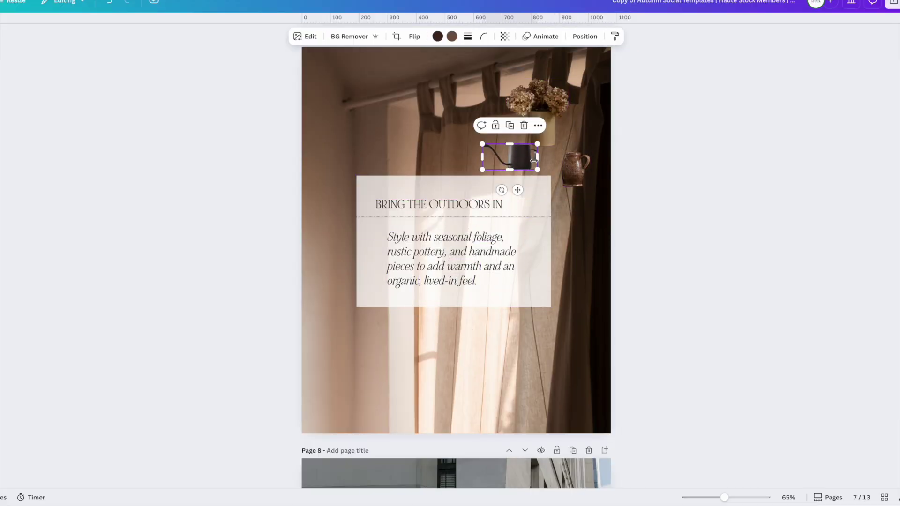
click(766, 276)
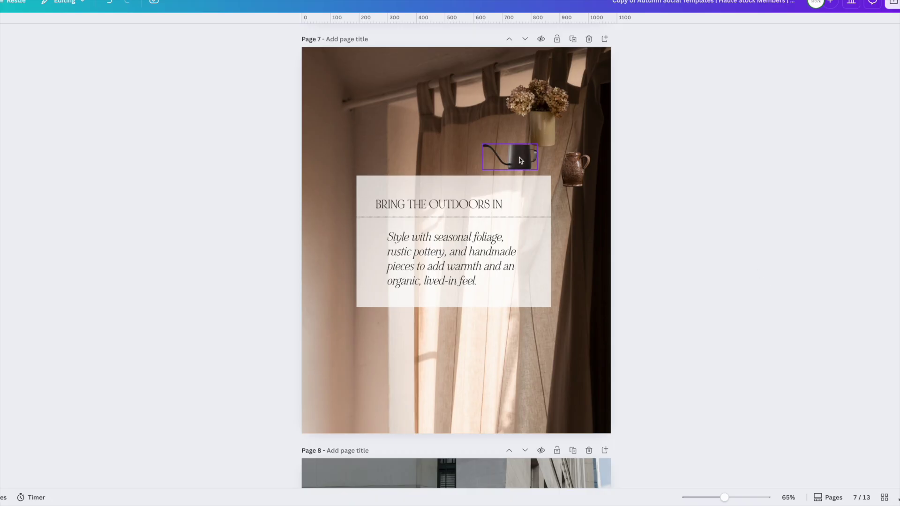
drag(520, 158, 529, 205)
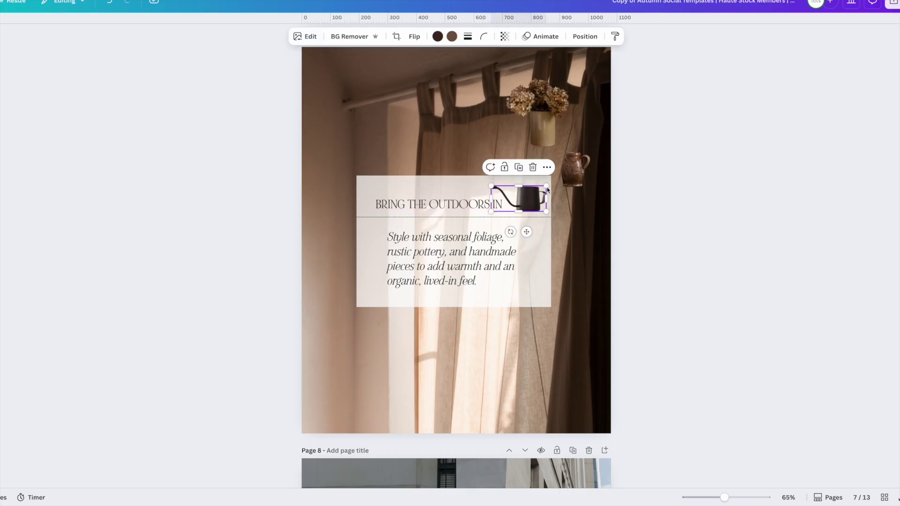
drag(489, 185, 530, 200)
click(640, 204)
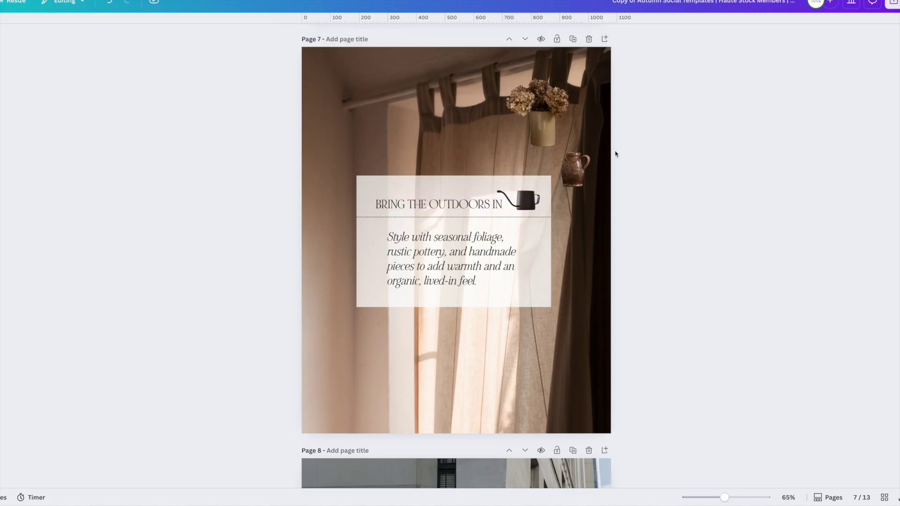
Place and size the dried-flower vase at the text panel's left edge
drag(539, 119, 353, 294)
drag(320, 321, 298, 346)
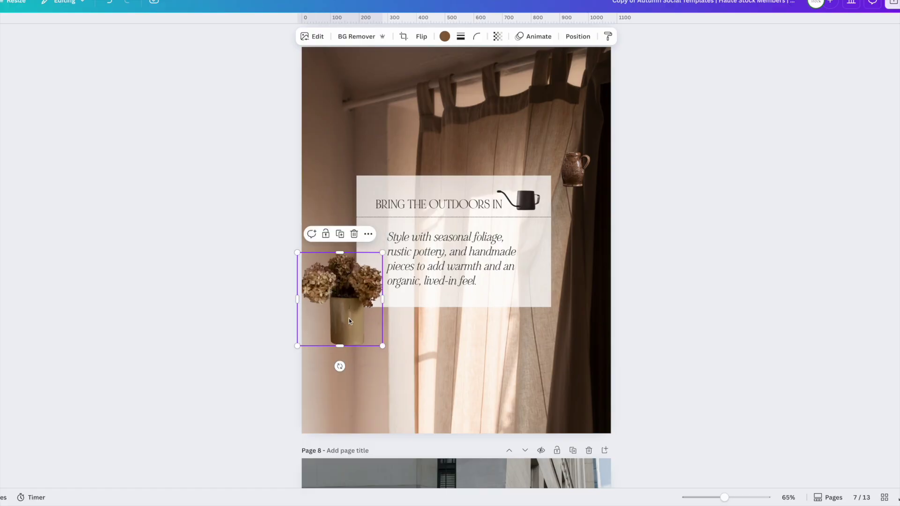
drag(355, 314, 359, 314)
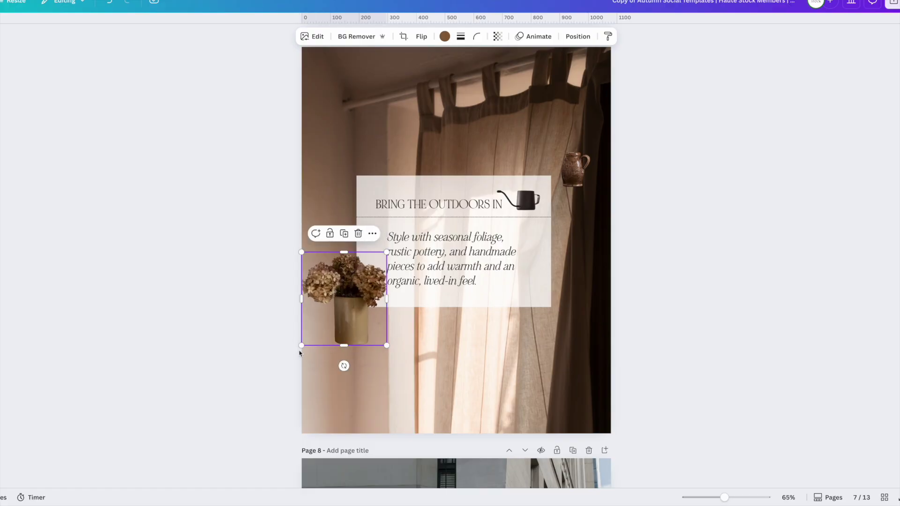
drag(301, 345, 316, 331)
drag(370, 310, 365, 311)
click(621, 178)
Move the jug onto the text panel and tilt it about 12° clockwise
click(584, 171)
drag(583, 171, 532, 304)
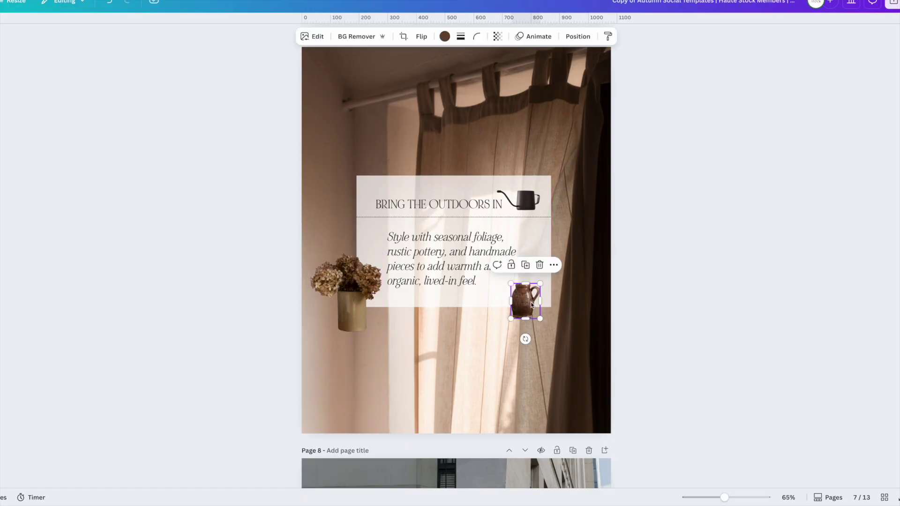
click(734, 314)
click(528, 301)
drag(526, 339, 515, 335)
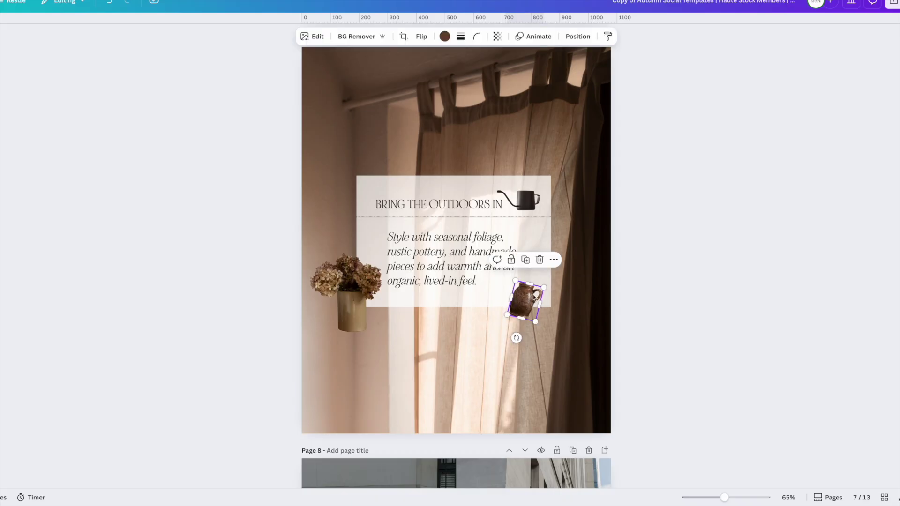
drag(531, 296, 521, 297)
click(731, 325)
Rotate the dried-flower vase slightly counter-clockwise and deselect all stickers
click(349, 286)
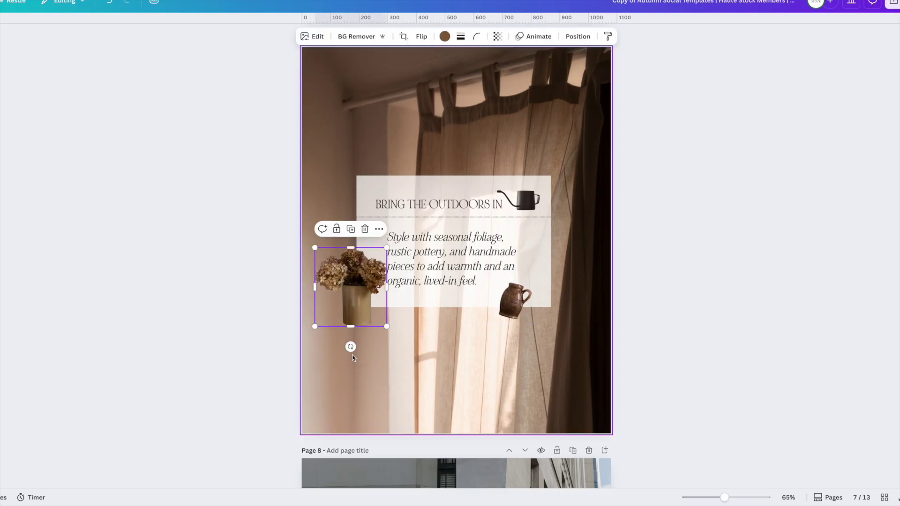
drag(352, 346, 358, 346)
click(525, 201)
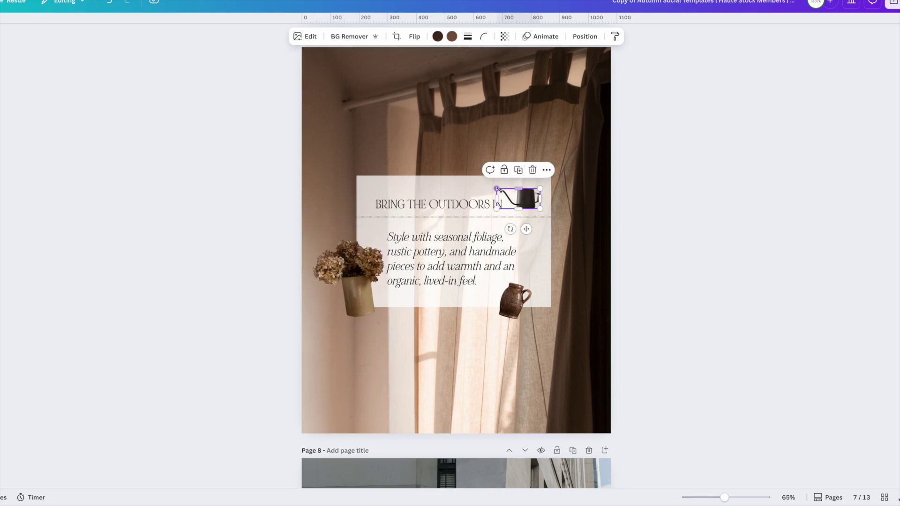
click(670, 215)
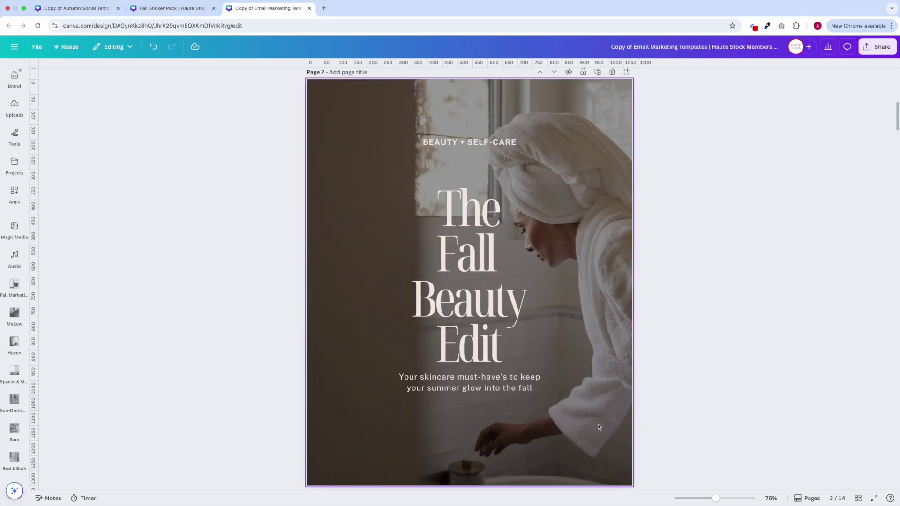
click(172, 8)
Copy the hair clip, candle, scrunchie and makeup bag stickers onto page 2 of the email template
click(404, 212)
shift+click(366, 175)
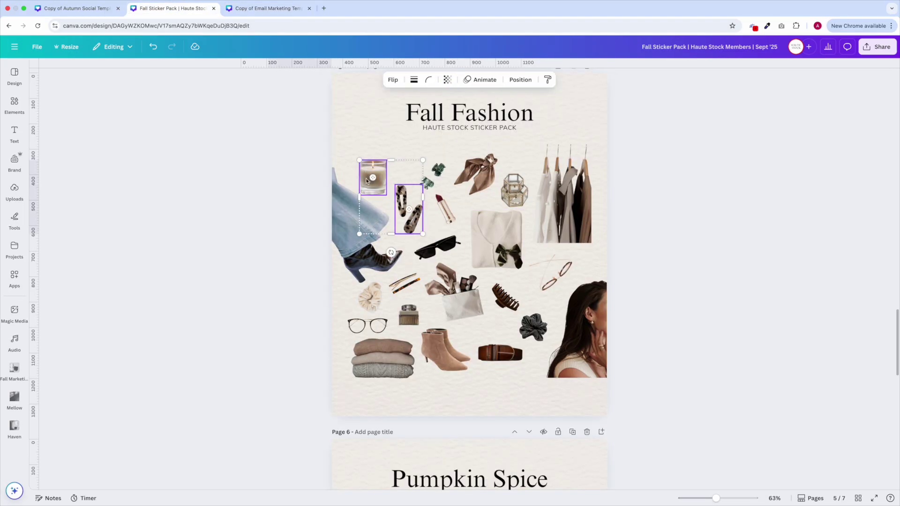
shift+click(370, 297)
shift+click(453, 295)
shift+click(342, 197)
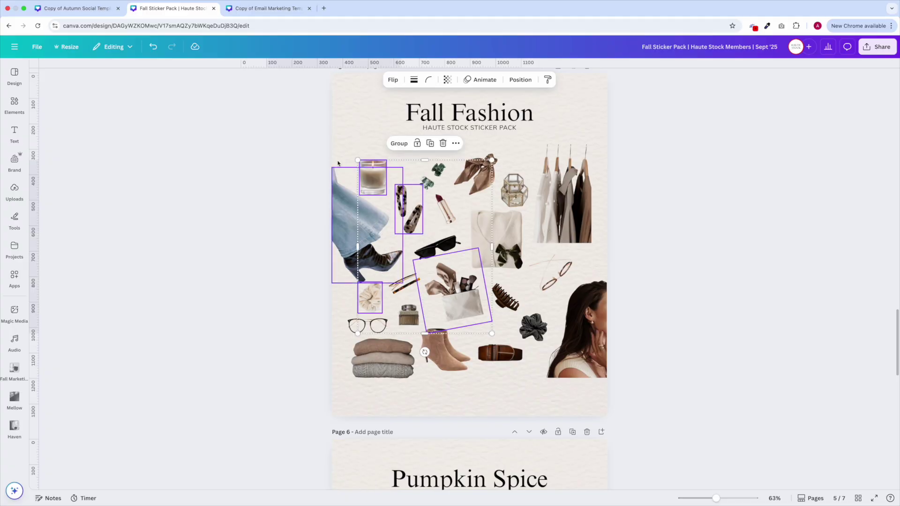
shift+click(340, 188)
key(ctrl+c)
click(267, 7)
key(ctrl+v)
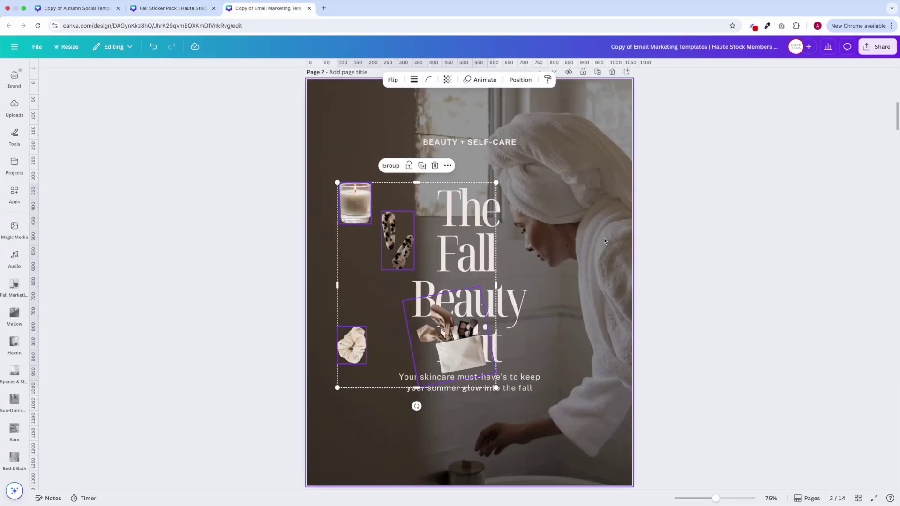
Add the small maple leaf right of 'Fall' and send it behind the headline
click(172, 8)
scroll(676, 281, up, 5)
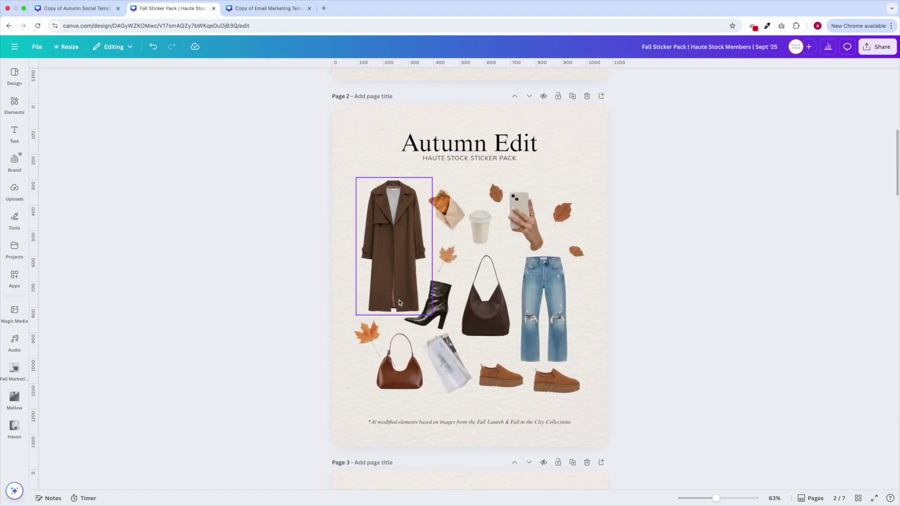
click(449, 260)
key(ctrl+c)
click(267, 8)
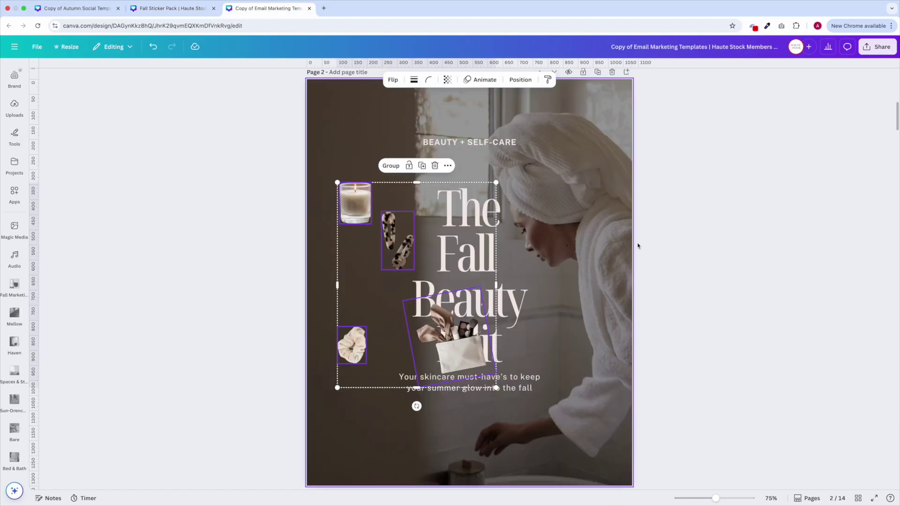
click(701, 304)
key(ctrl+v)
drag(443, 255, 510, 256)
click(580, 80)
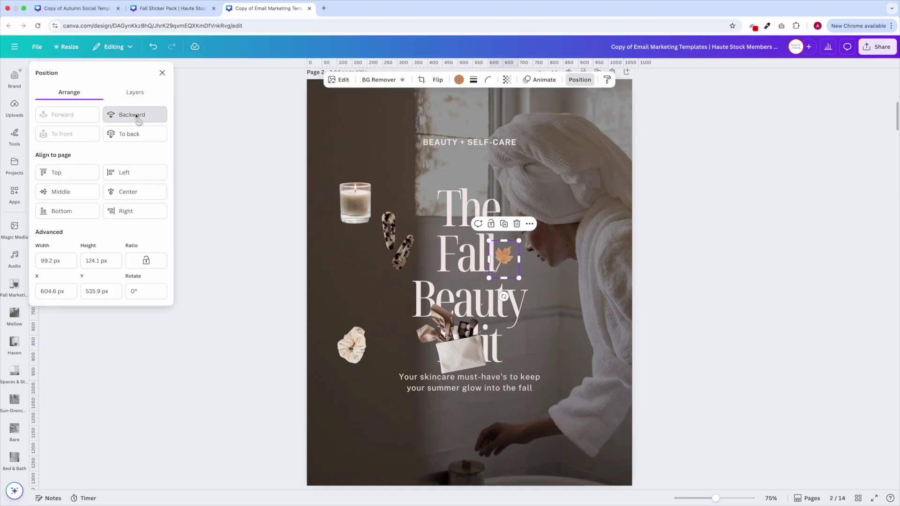
click(580, 80)
click(715, 297)
Place the candle and scrunchie beside 'Edit' and the hair clip beside 'The'
click(355, 203)
drag(466, 358, 481, 398)
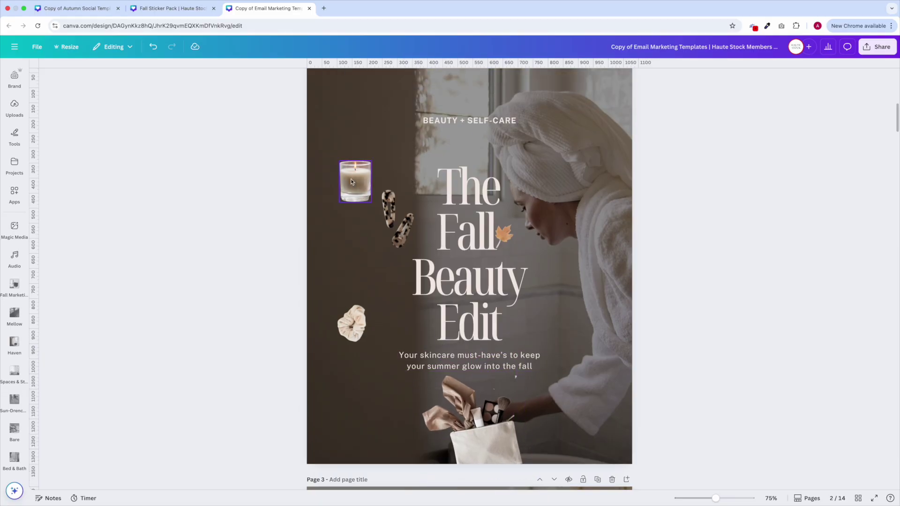
drag(355, 182, 518, 324)
drag(351, 324, 420, 327)
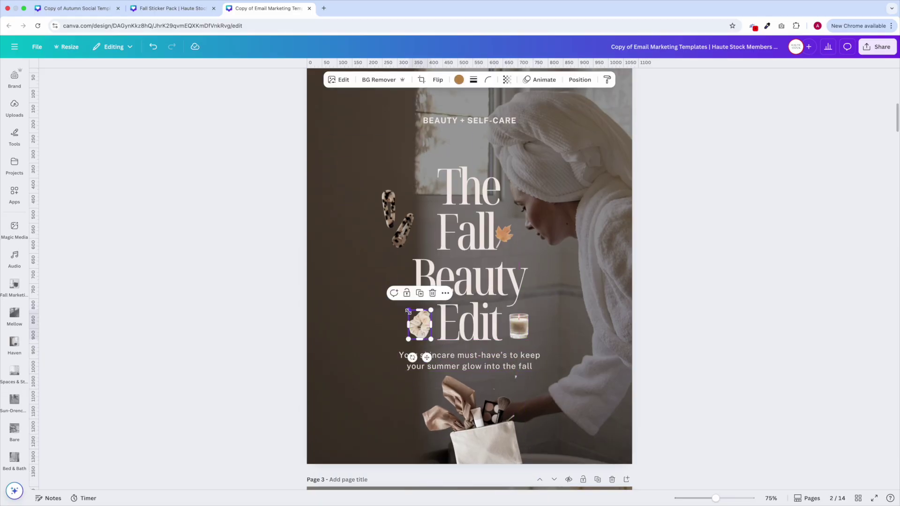
drag(396, 216, 426, 192)
click(707, 255)
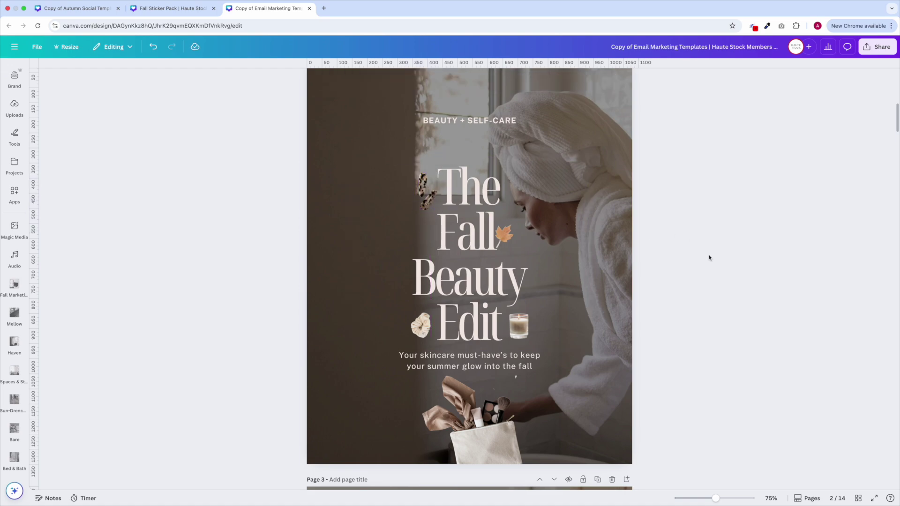
key(ctrl+Tab)
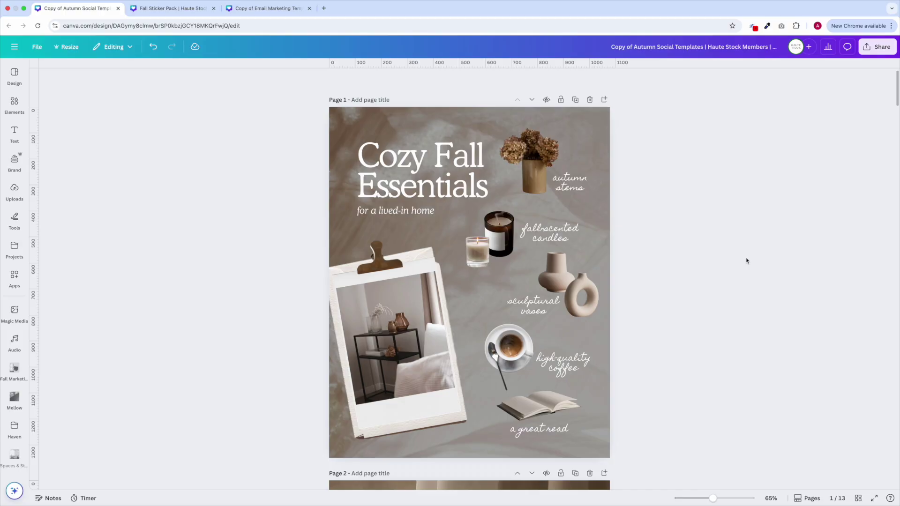
Inspect the vase, candle, tall vase and coffee cup stickers with their handwritten captions
click(539, 159)
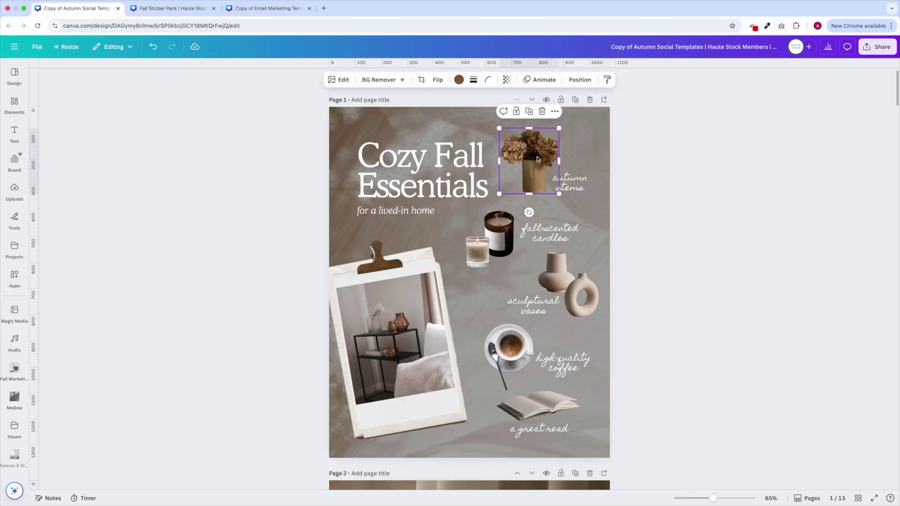
click(582, 187)
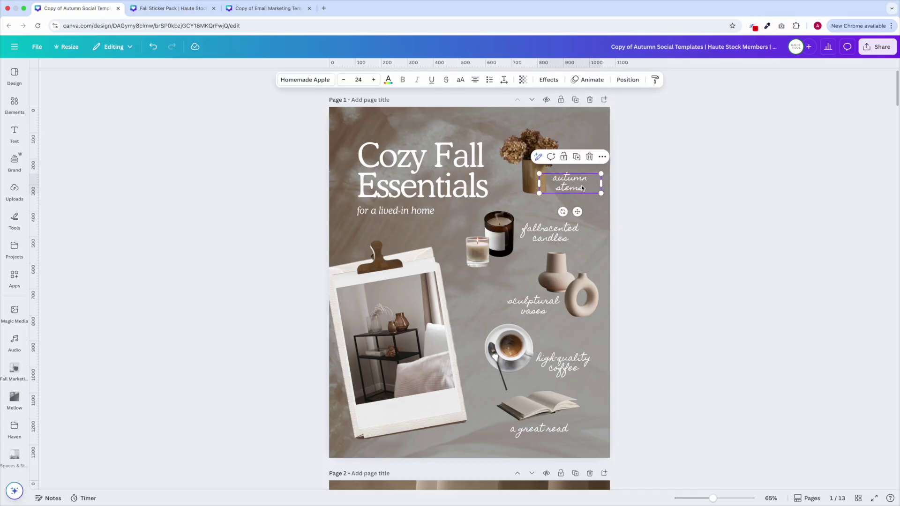
click(503, 230)
click(556, 233)
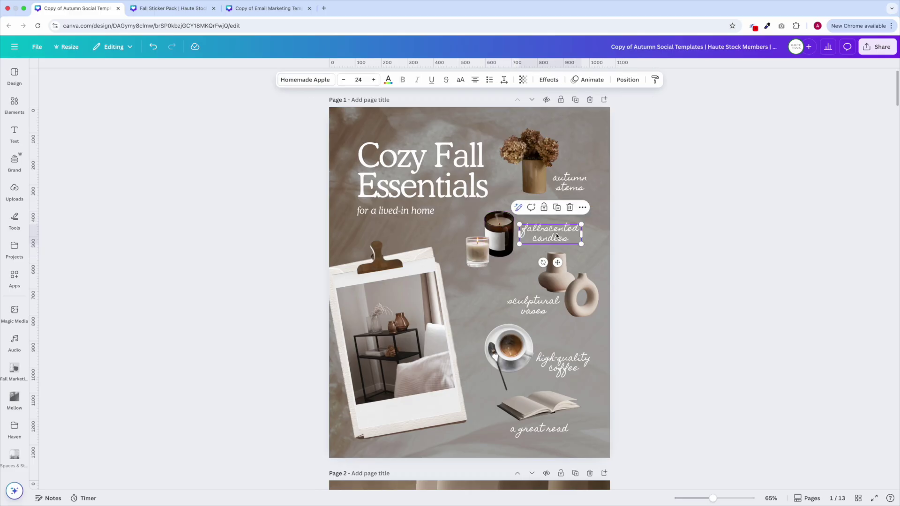
click(563, 287)
click(527, 312)
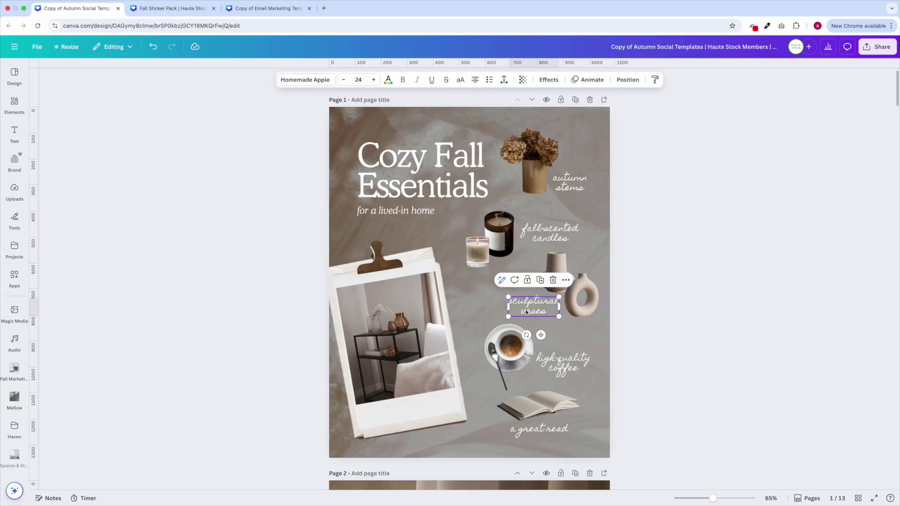
click(510, 345)
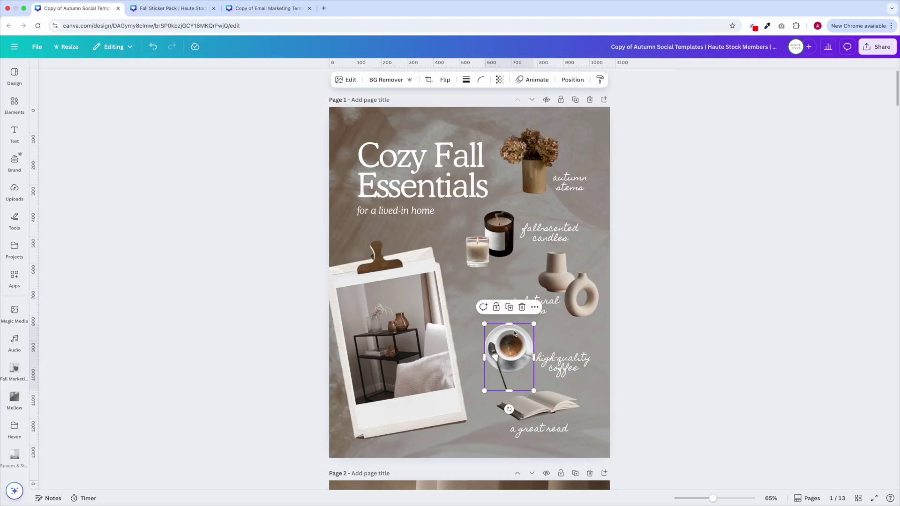
click(575, 359)
click(692, 329)
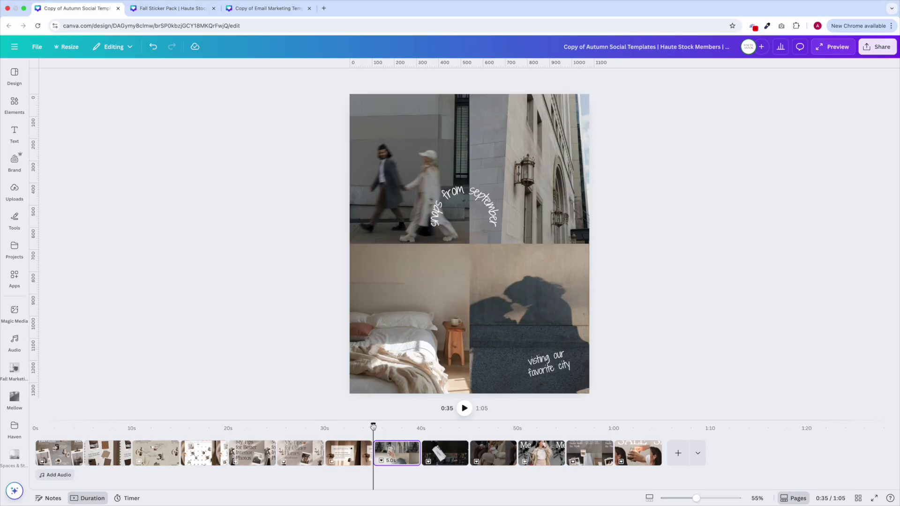
Preview the page, then switch the phone-in-hand sticker's animation from Pop to Fade
click(464, 409)
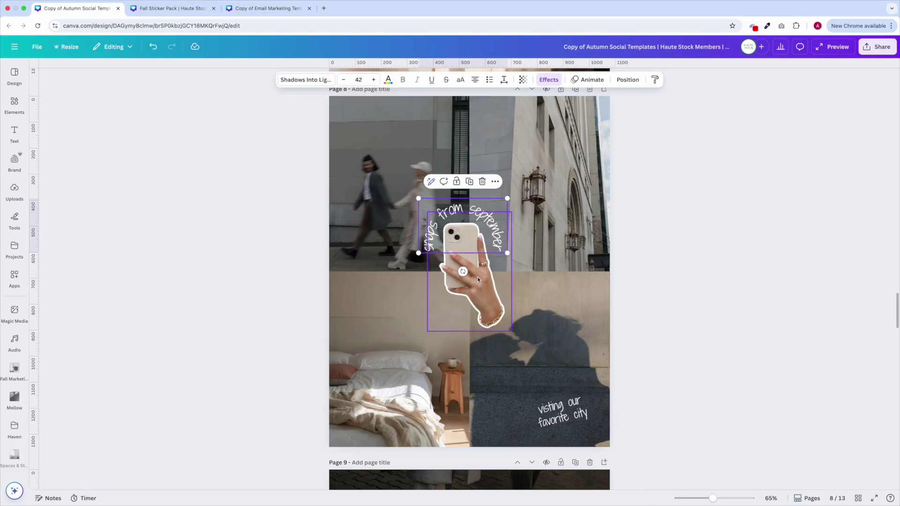
click(478, 278)
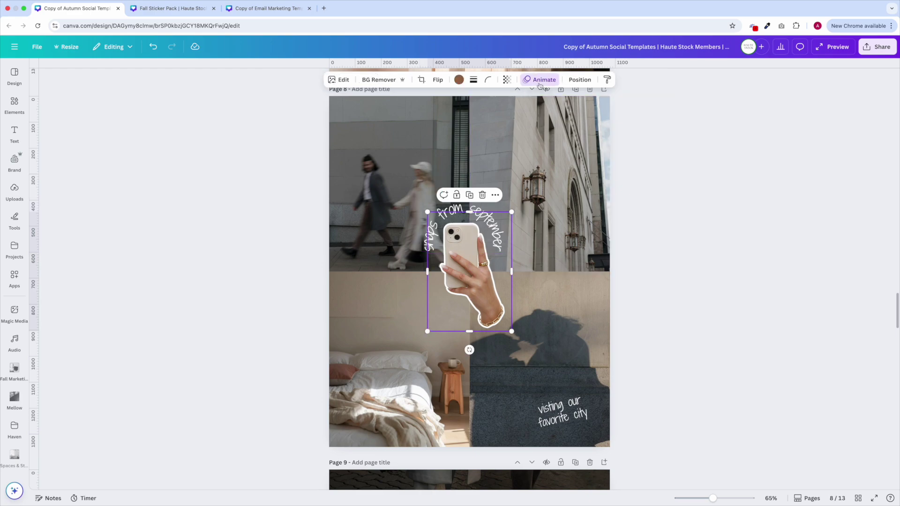
click(541, 81)
scroll(81, 207, down, 5)
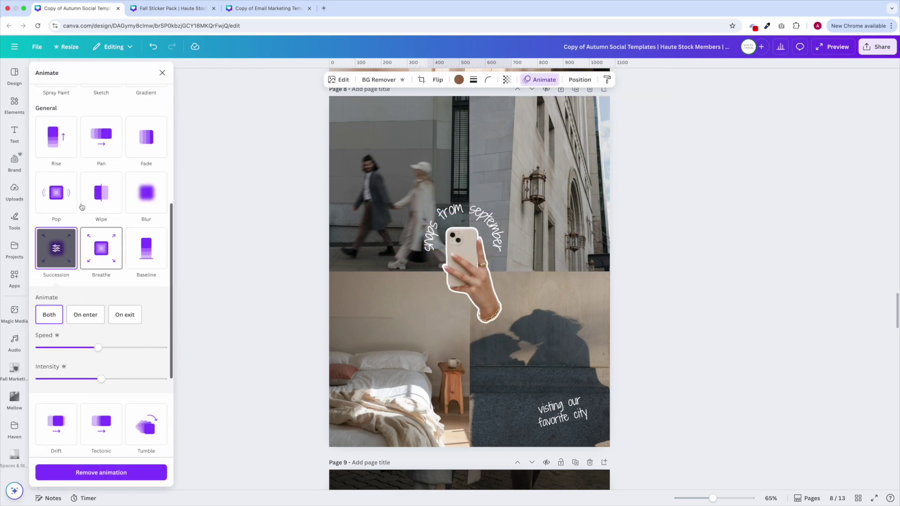
click(57, 192)
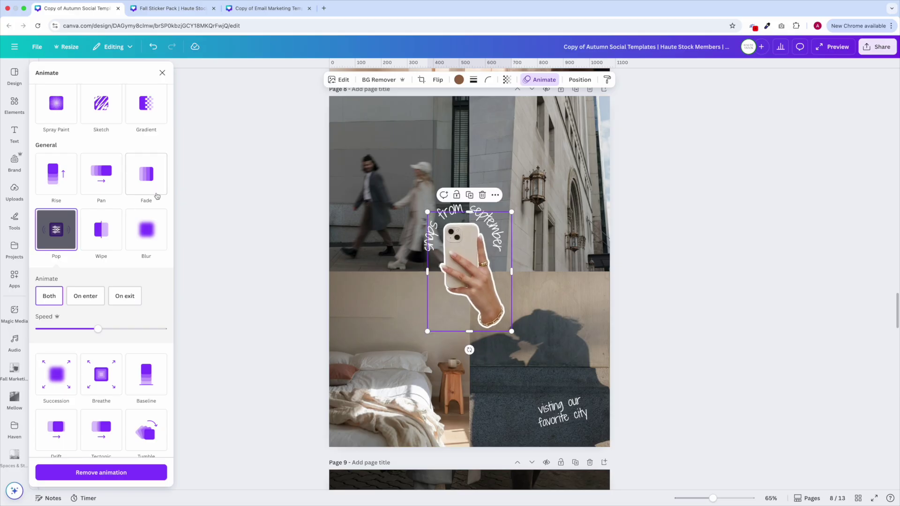
click(155, 188)
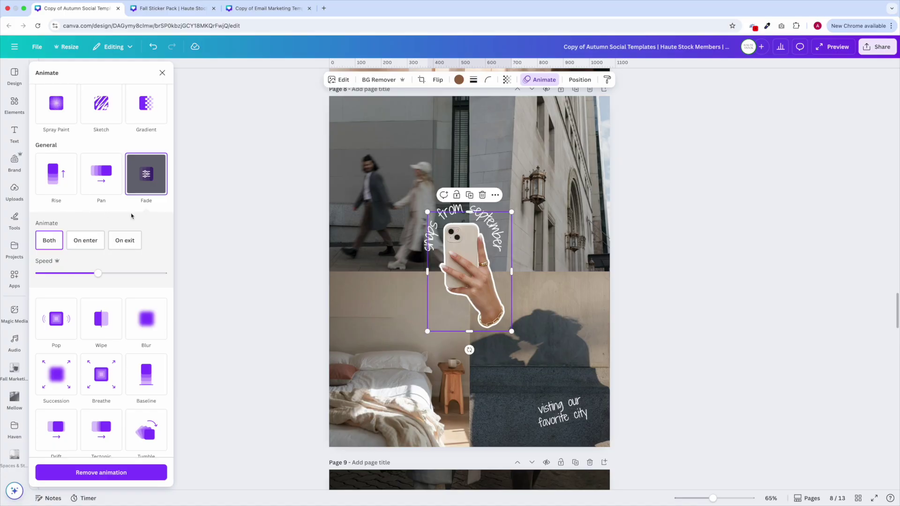
click(225, 222)
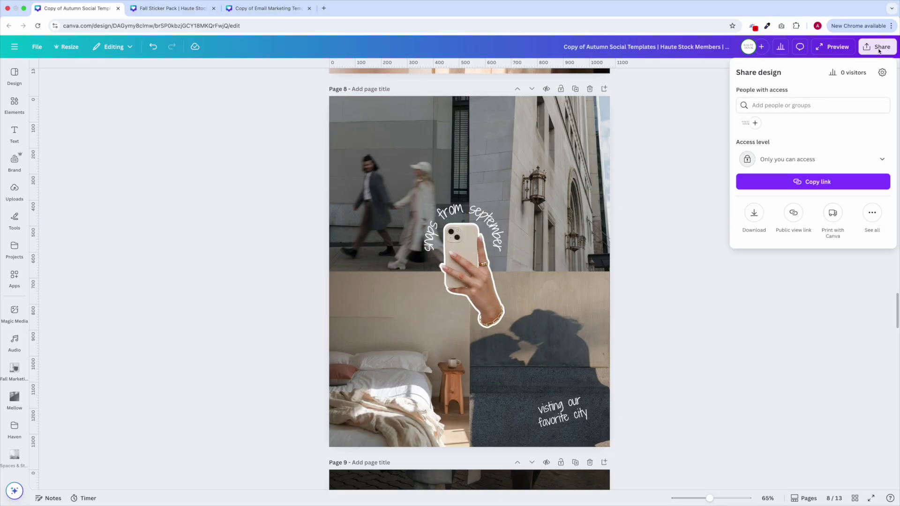
Limit the MP4 Video download to the current page 8 only
click(755, 213)
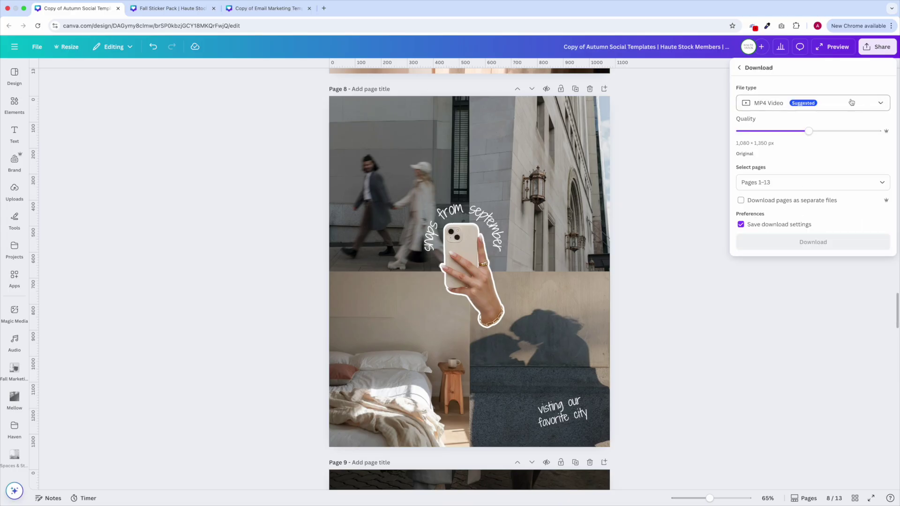
click(835, 184)
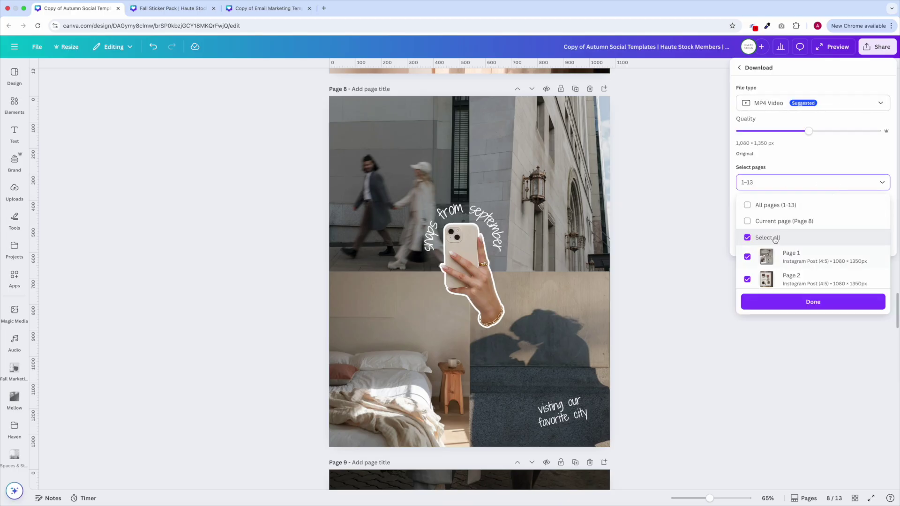
click(784, 221)
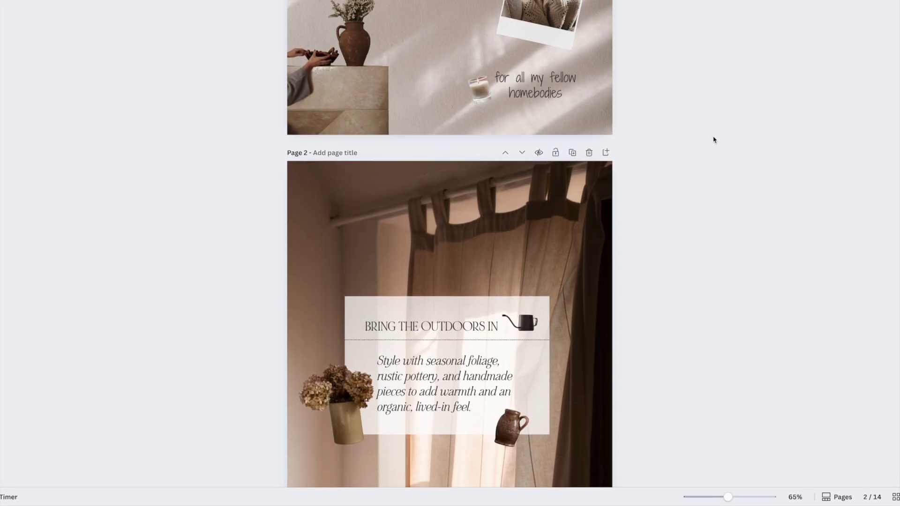
Scroll through the finished Autumn Social Templates pages and on into the sticker pack pages
scroll(714, 140, down, 1)
scroll(714, 139, down, 4)
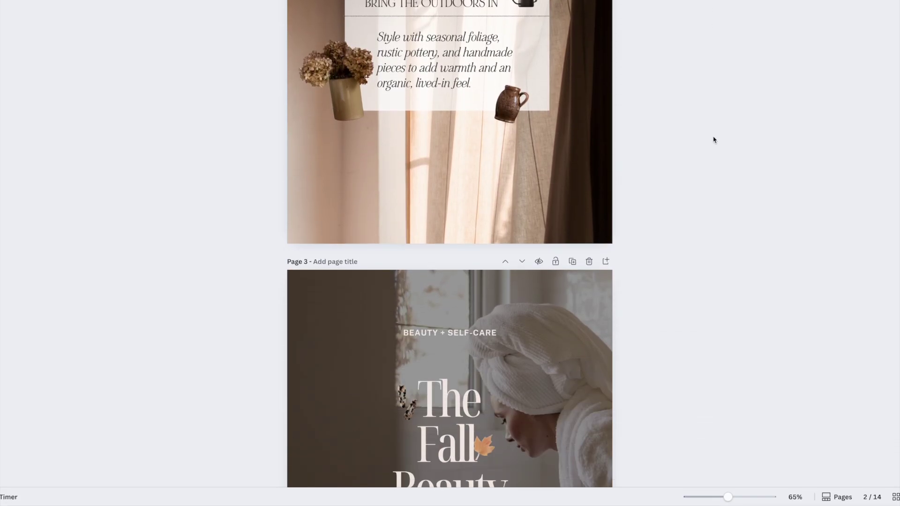
scroll(714, 140, down, 4)
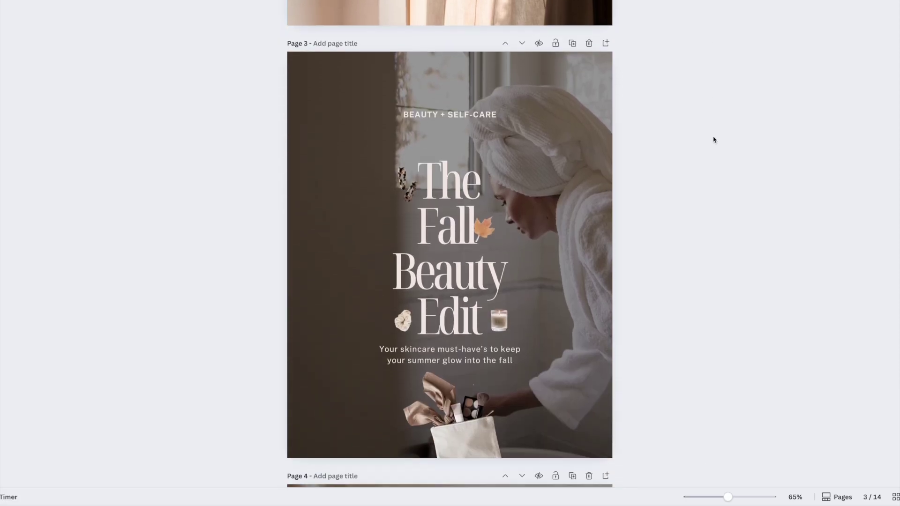
scroll(714, 139, down, 8)
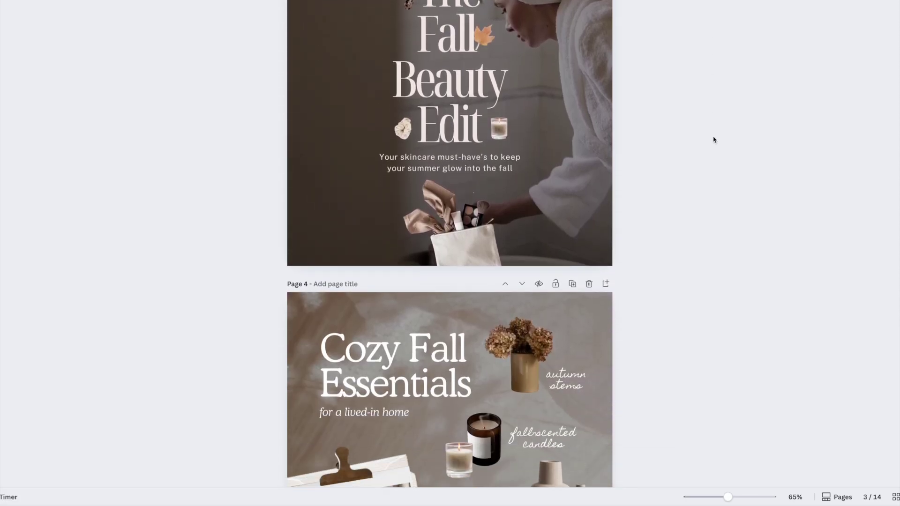
scroll(714, 139, down, 3)
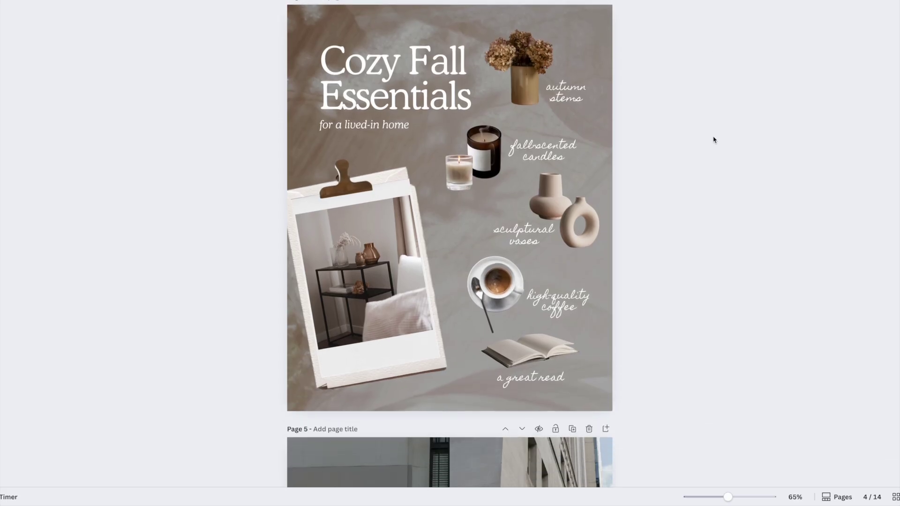
scroll(714, 140, down, 4)
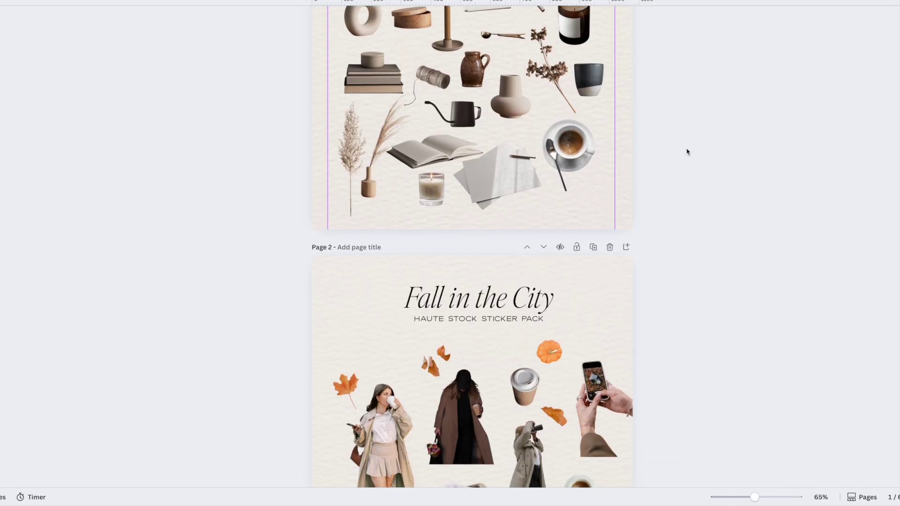
scroll(685, 151, down, 8)
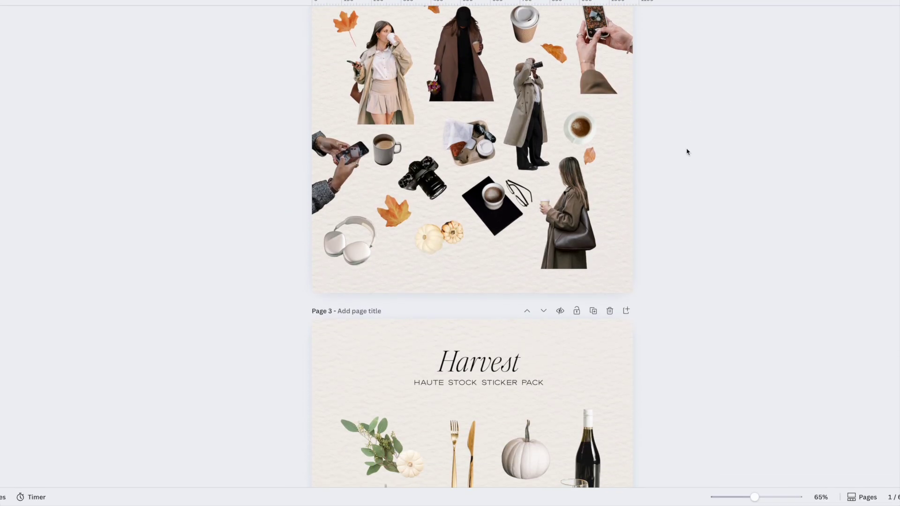
scroll(688, 152, down, 12)
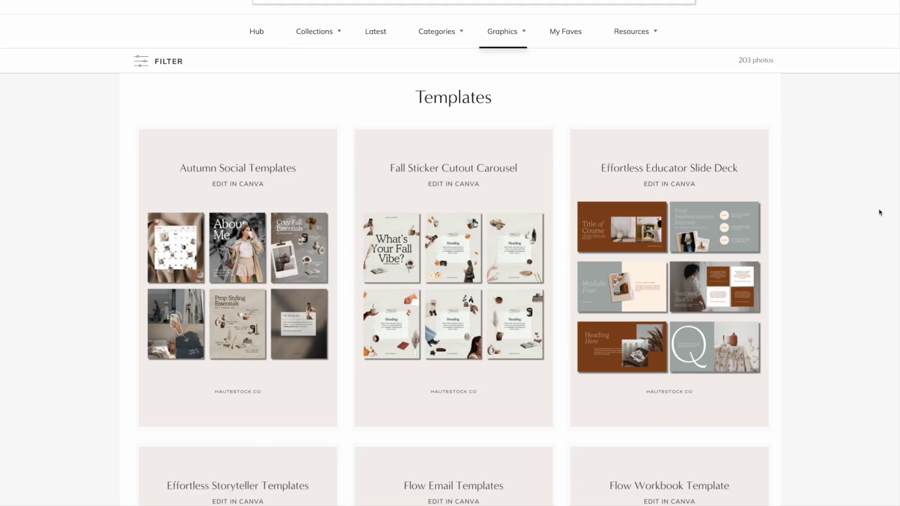
Scroll through Haute Stock's videos, templates and guides down to the Featured Templates section
scroll(878, 211, down, 10)
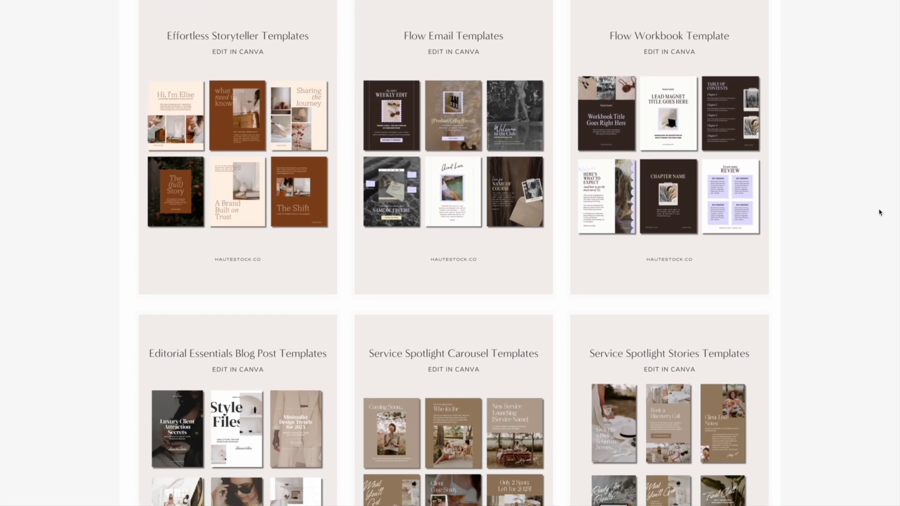
scroll(880, 221, down, 15)
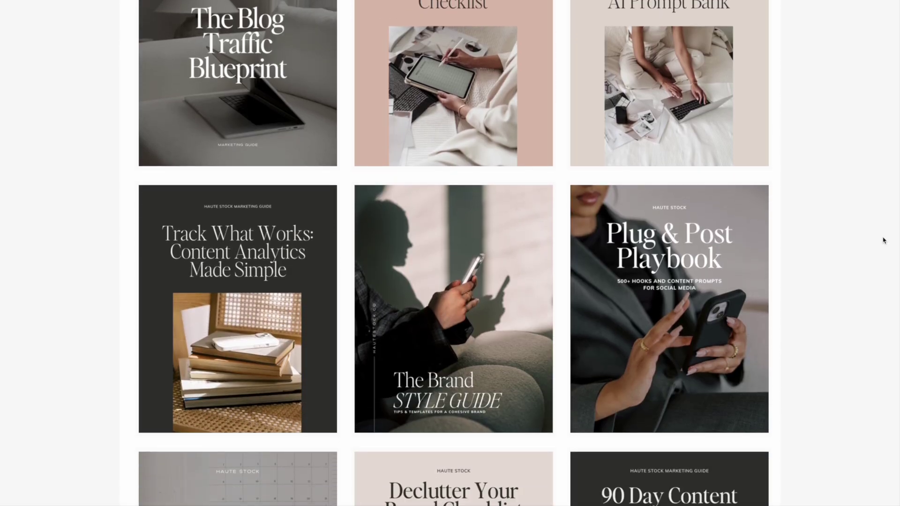
scroll(884, 240, down, 6)
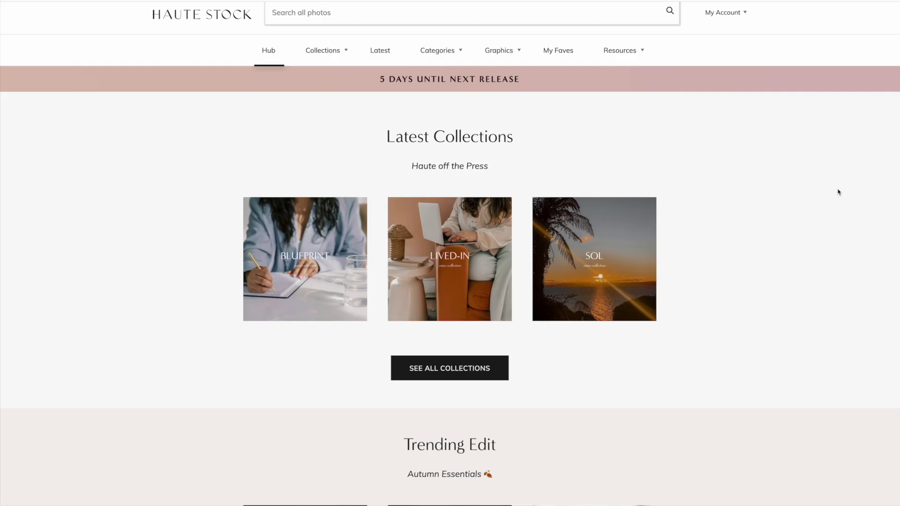
scroll(838, 191, down, 4)
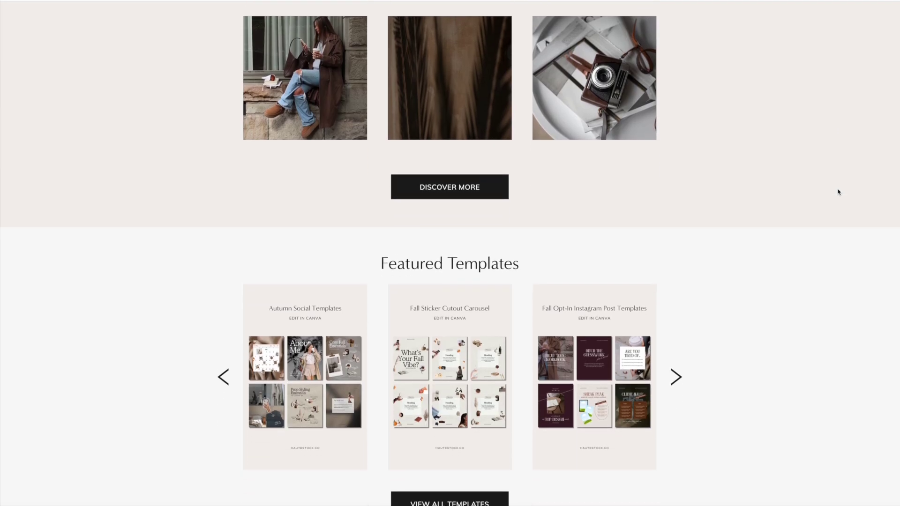
scroll(839, 192, down, 5)
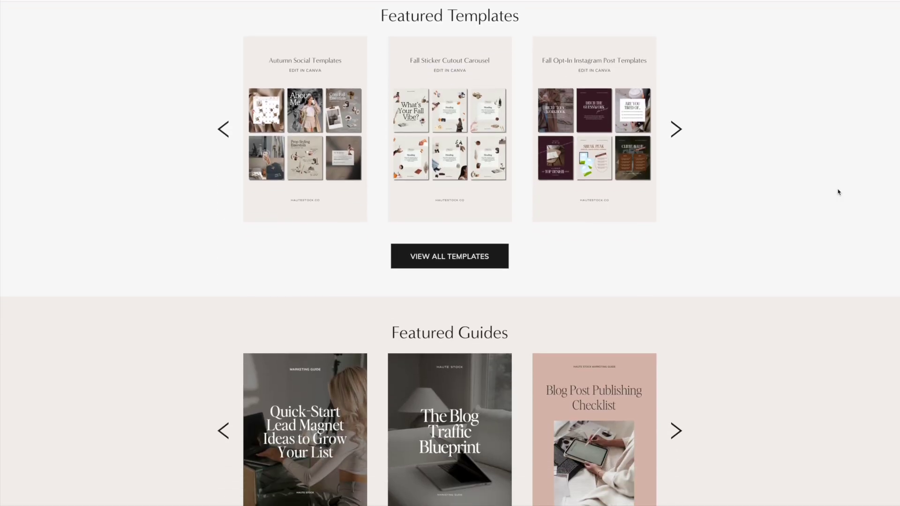